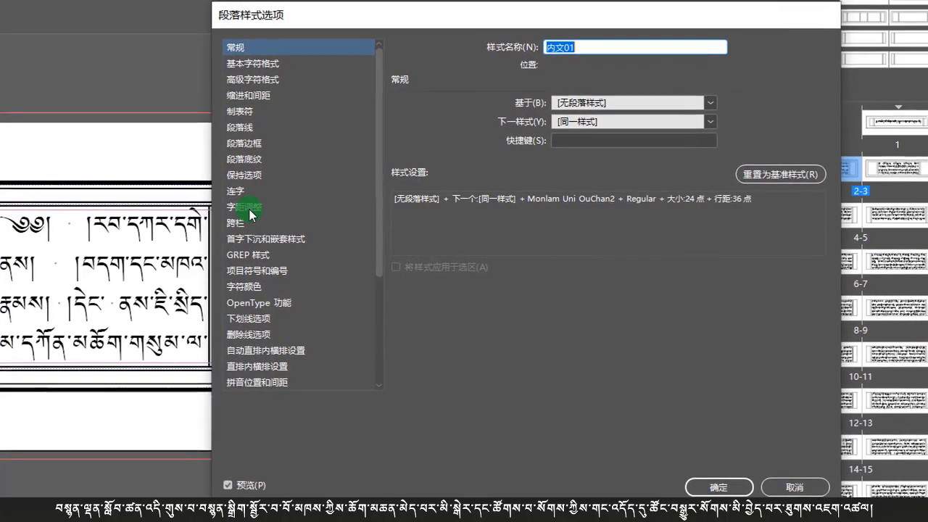
# Set the letter spacing of the 内文01 paragraph style to 0.3% minimum, 1% desired and 3% maximum.
pyautogui.click(249, 209)
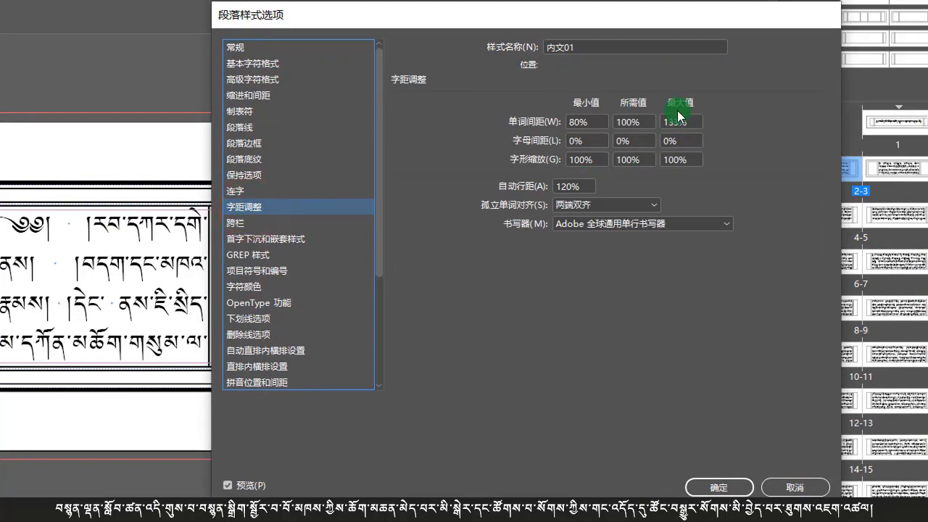
pyautogui.click(674, 142)
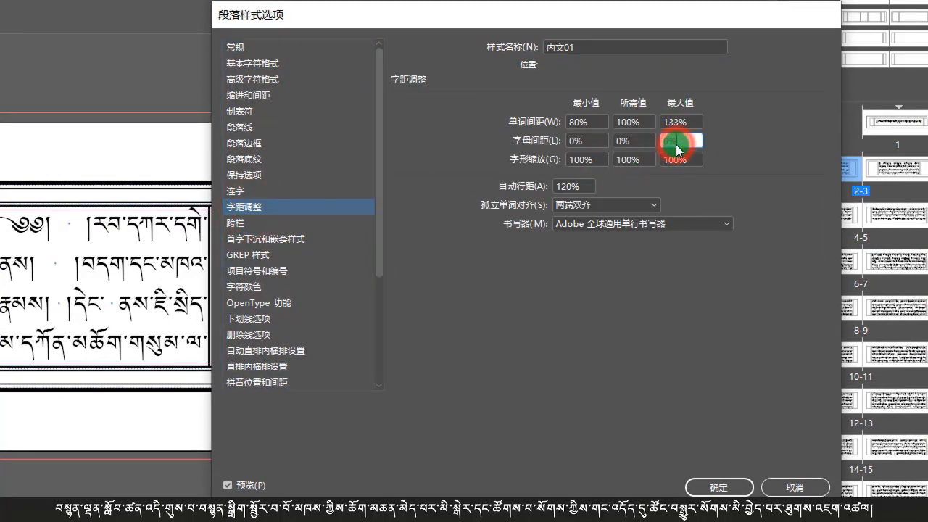
pyautogui.write('3')
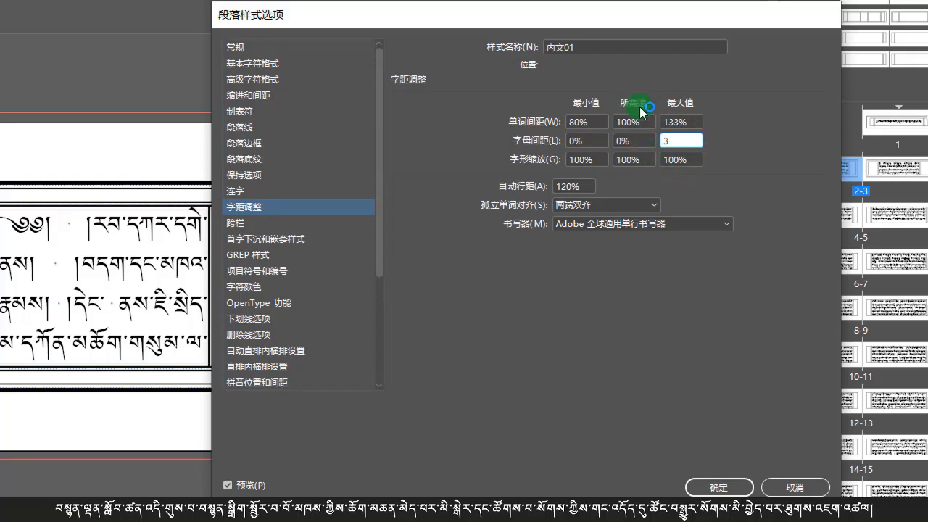
pyautogui.doubleClick(622, 138)
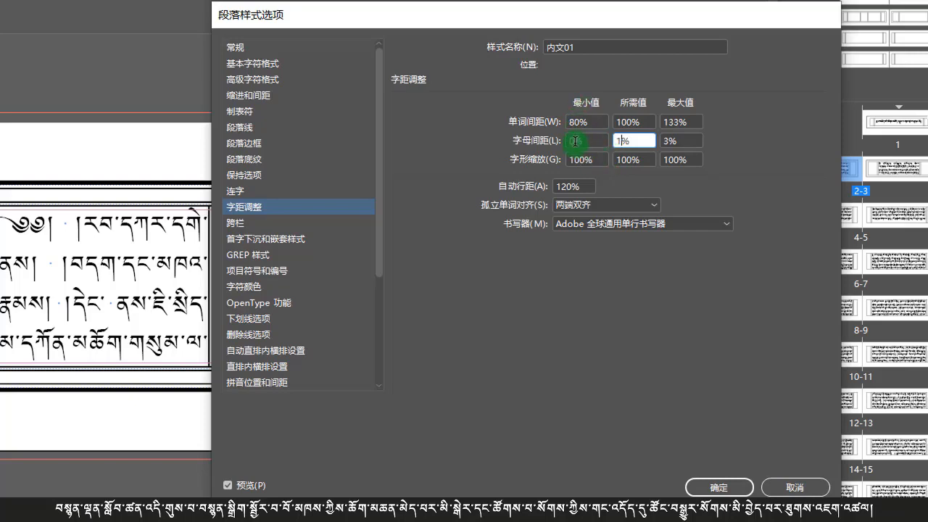
pyautogui.doubleClick(574, 140)
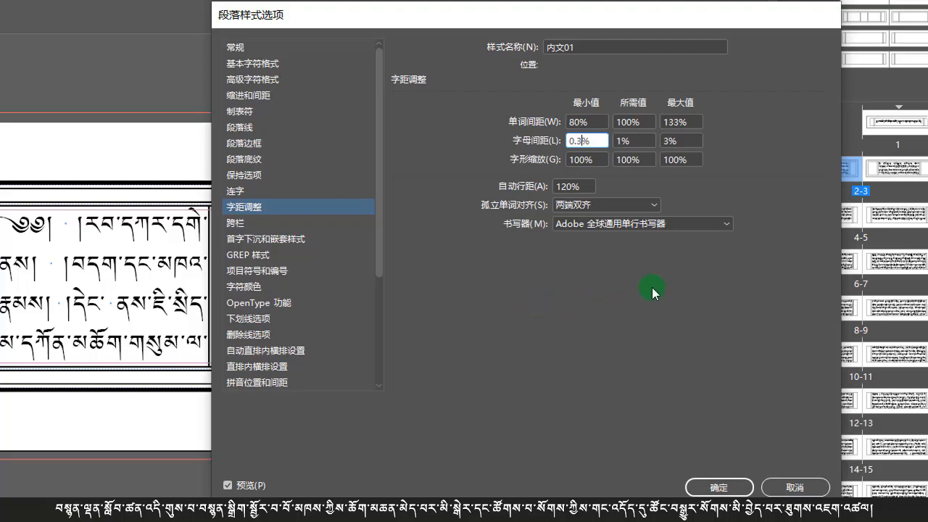
pyautogui.click(719, 487)
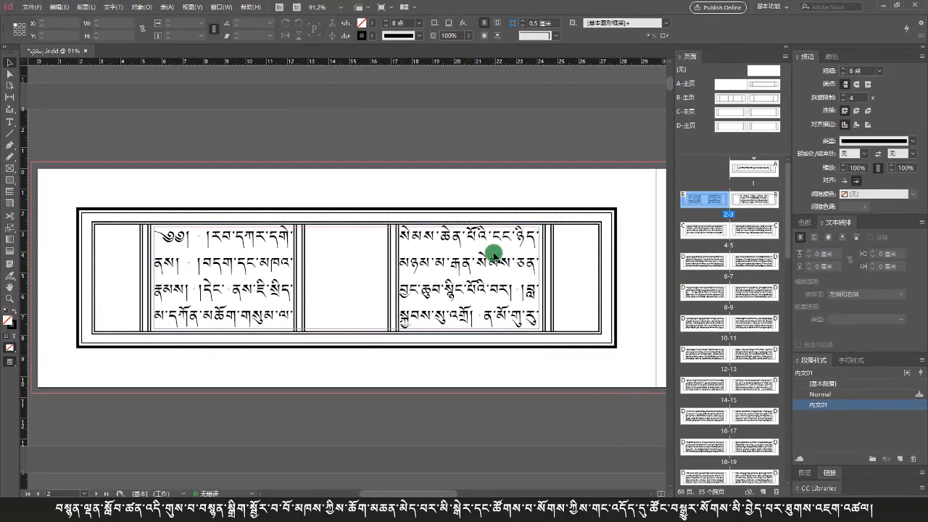
# Check the letter spacing and gaps in the Tibetan text across pages 2 and 3.
pyautogui.scroll(-1, 473, 270)
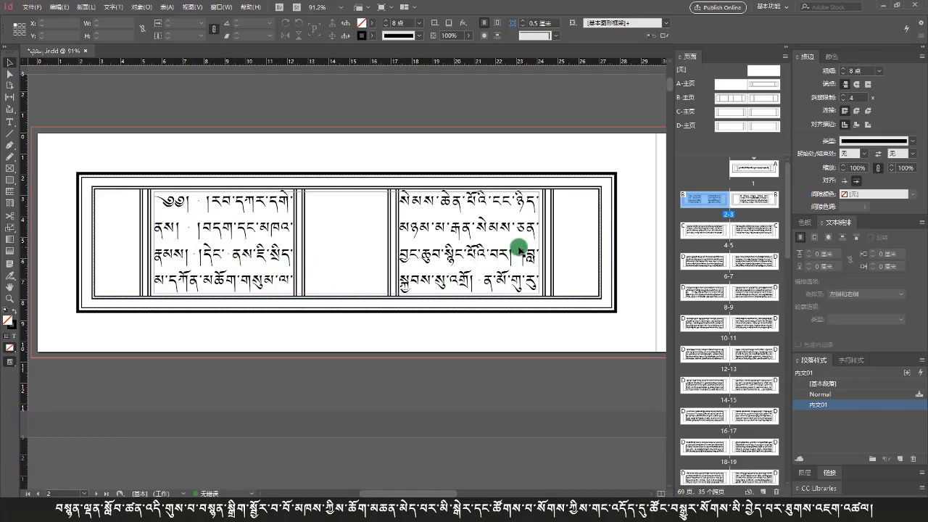
pyautogui.hscroll(3, 524, 270)
pyautogui.hscroll(3, 524, 270)
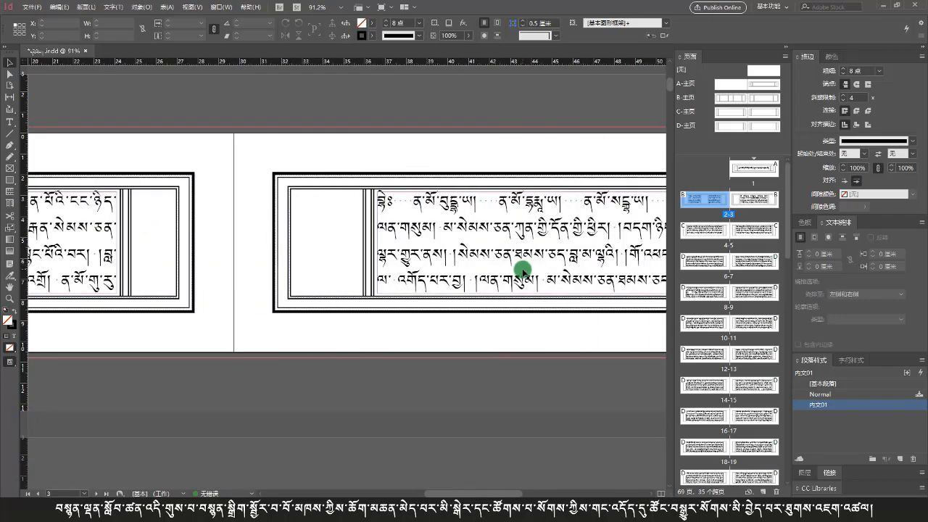
pyautogui.hscroll(1, 523, 272)
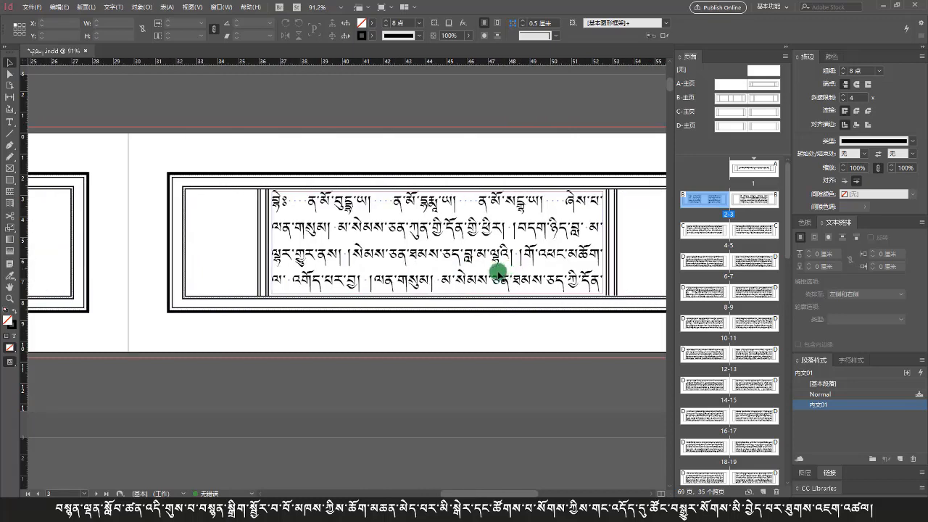
pyautogui.hscroll(-1, 435, 269)
pyautogui.hscroll(-5, 439, 270)
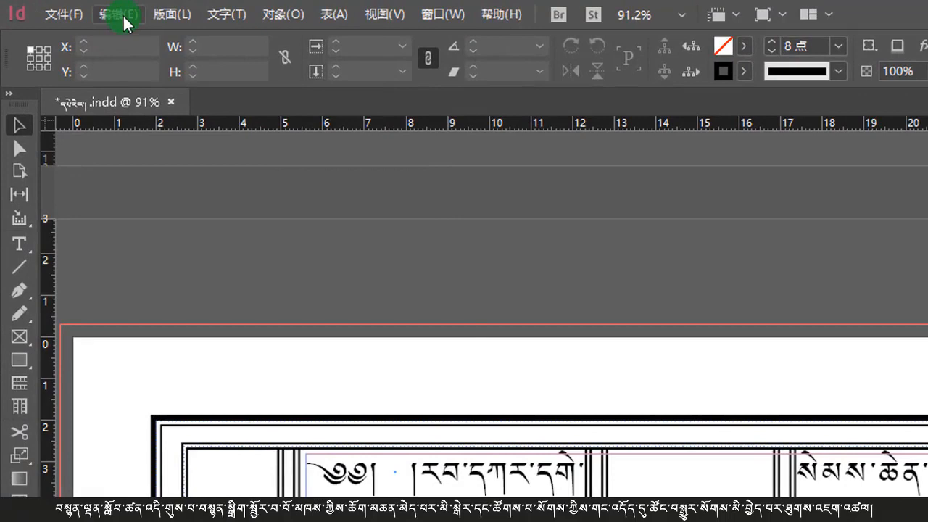
# Remove all spaces from the document by finding a space and changing every occurrence to nothing.
pyautogui.click(123, 16)
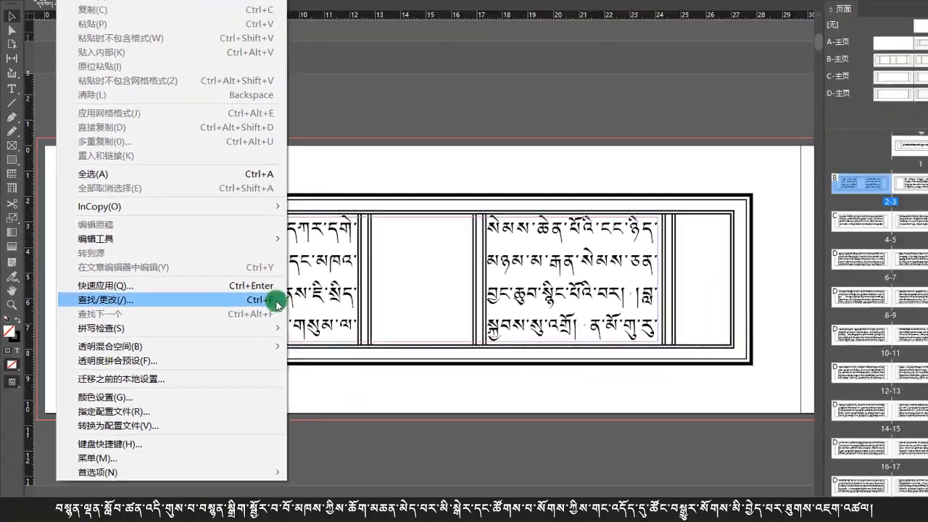
pyautogui.click(261, 299)
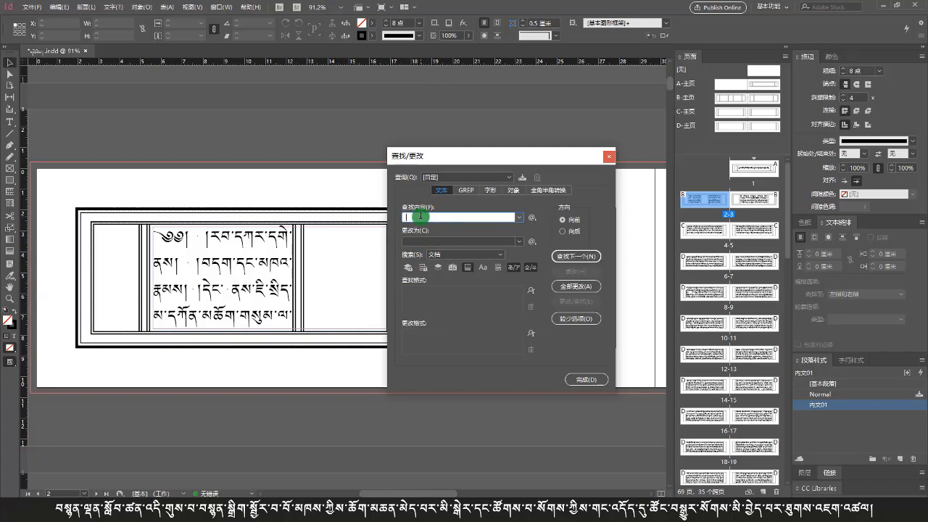
pyautogui.click(403, 218)
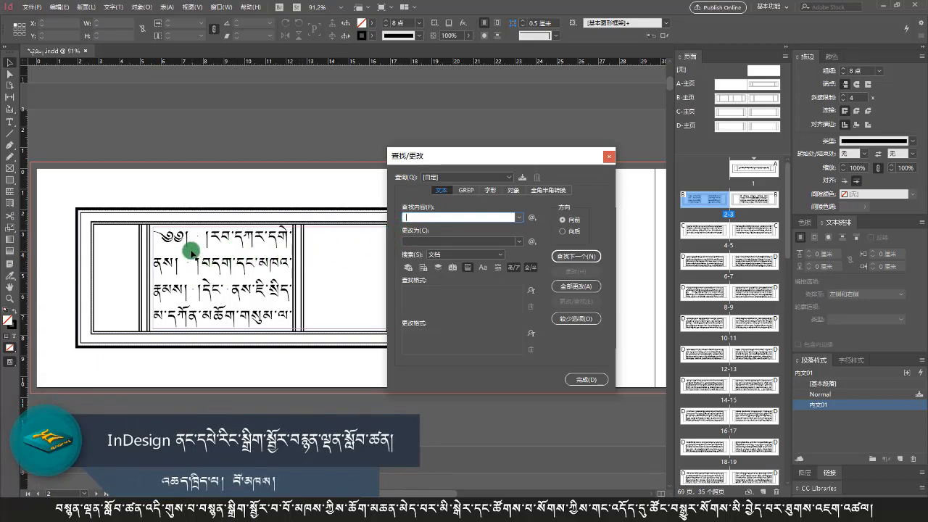
pyautogui.doubleClick(419, 218)
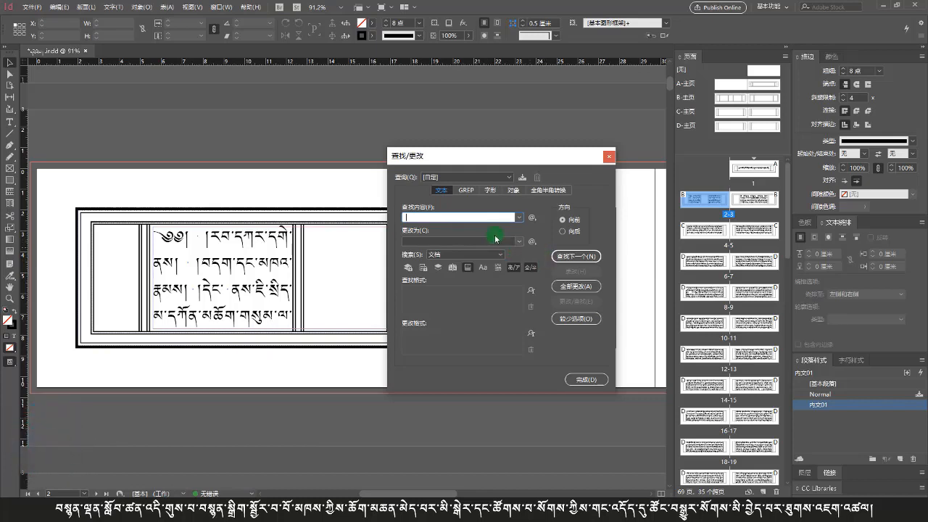
pyautogui.click(566, 258)
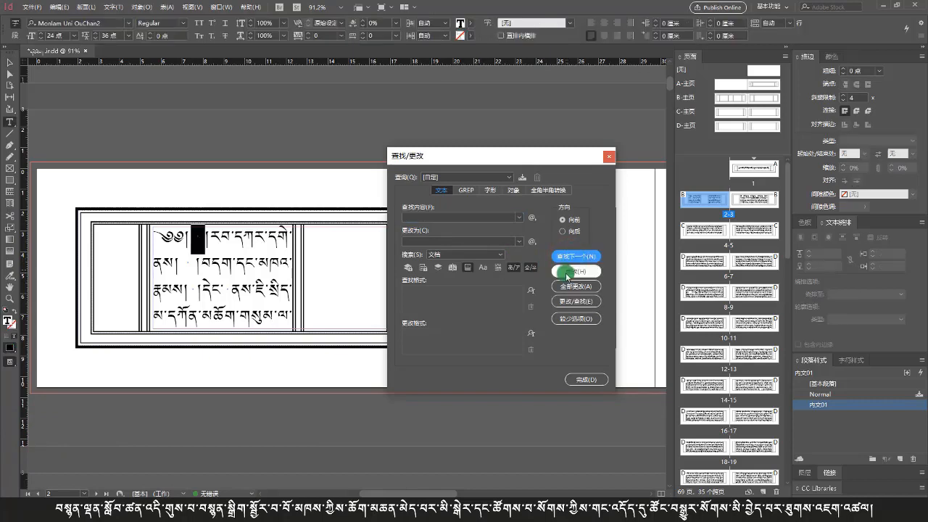
pyautogui.click(564, 285)
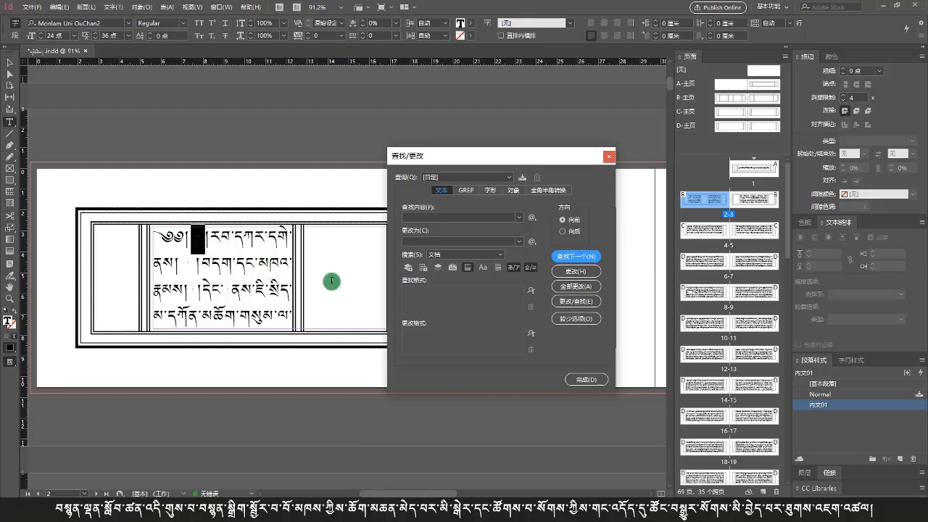
pyautogui.click(566, 287)
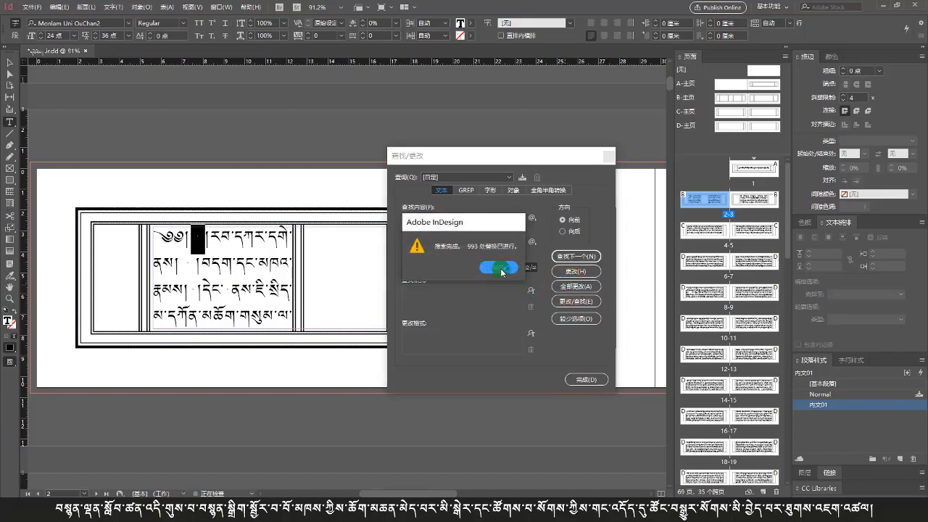
pyautogui.click(496, 269)
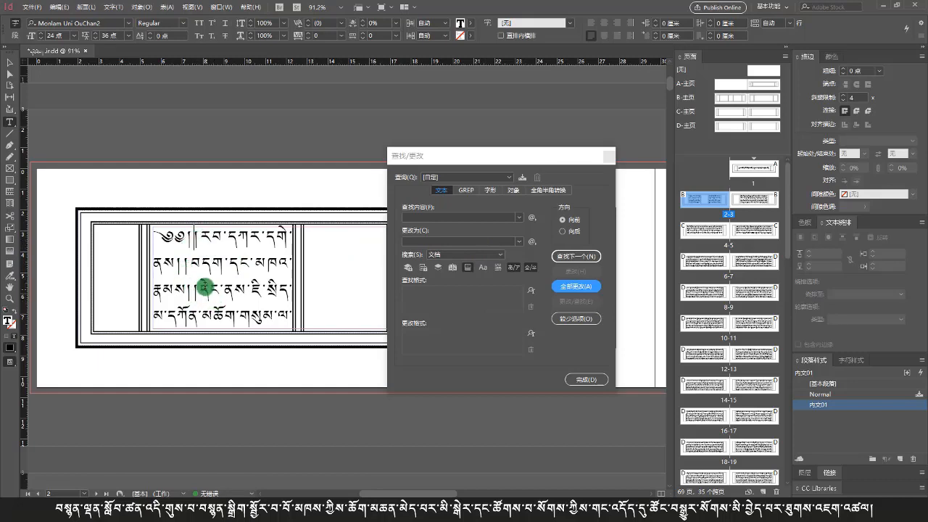
pyautogui.click(576, 380)
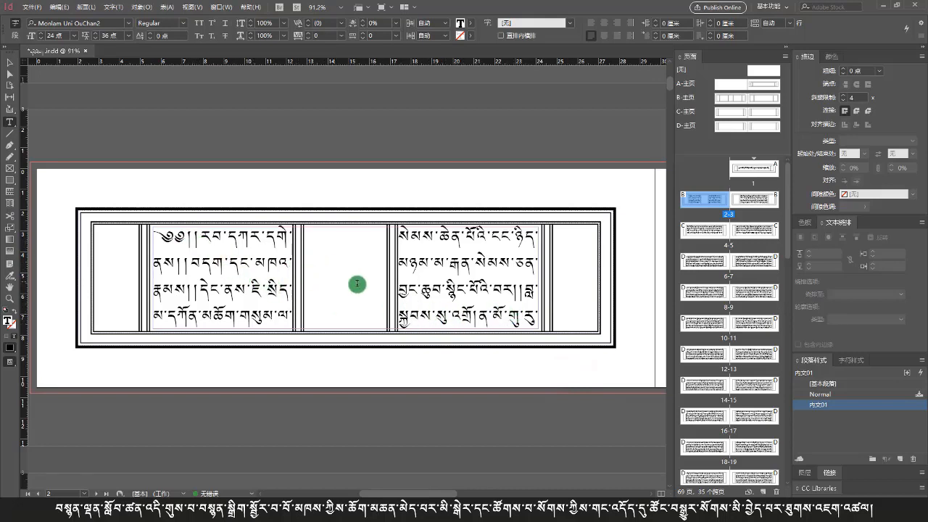
# Find every Tibetan shad mark (།) in the document and change all to a shad followed by a space.
pyautogui.hotkey('ctrl', 'f')
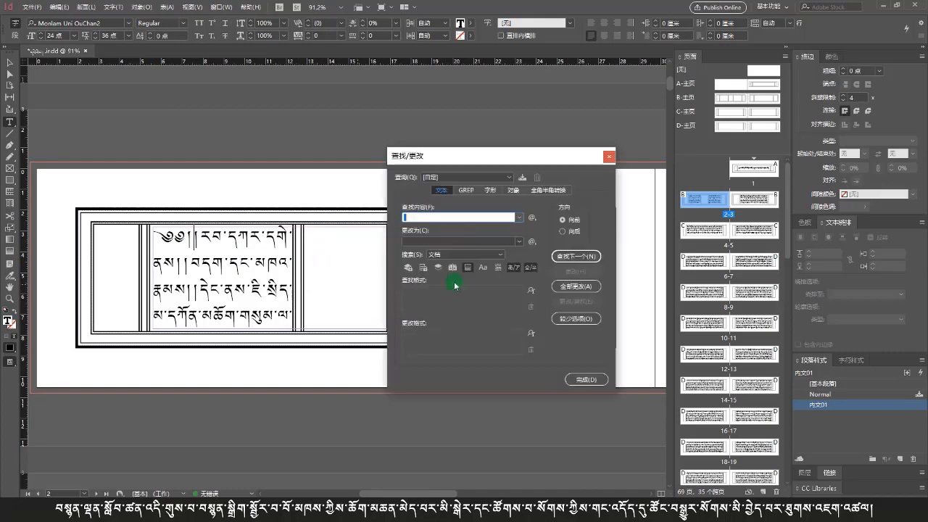
pyautogui.click(418, 242)
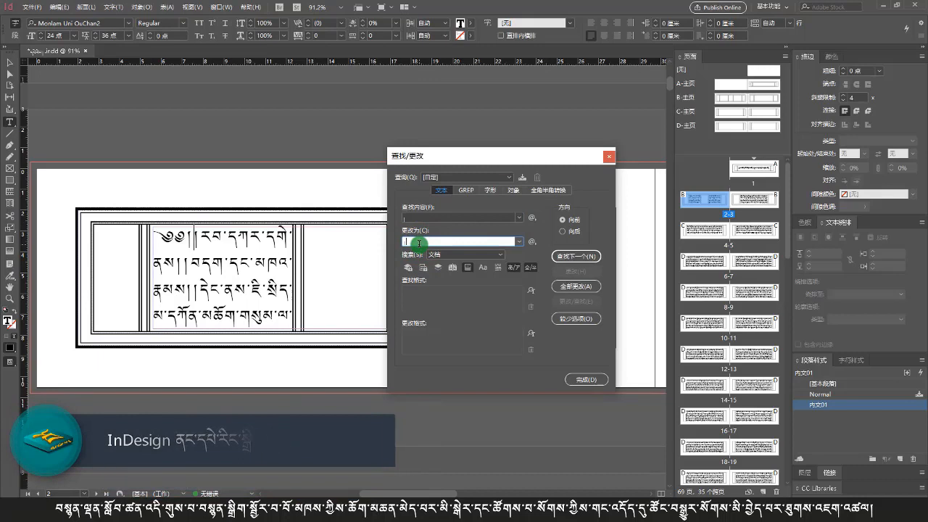
pyautogui.click(581, 257)
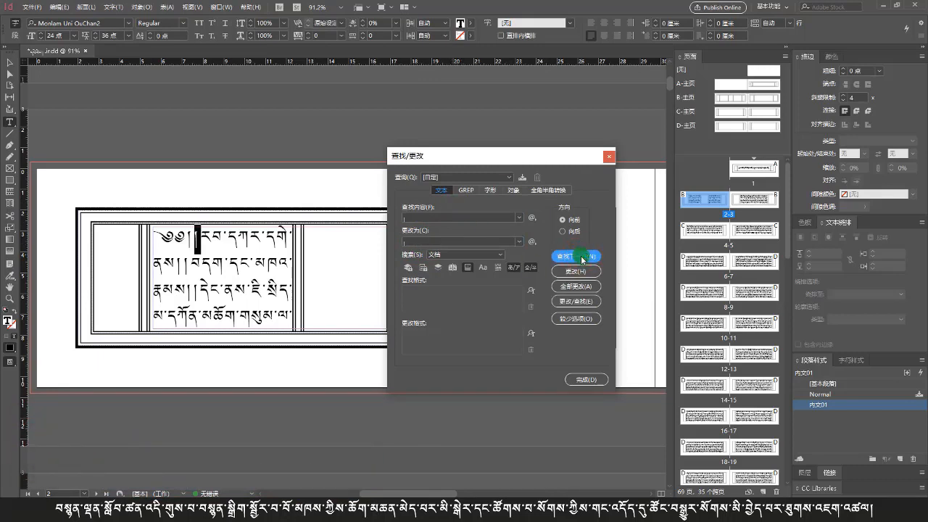
pyautogui.click(574, 286)
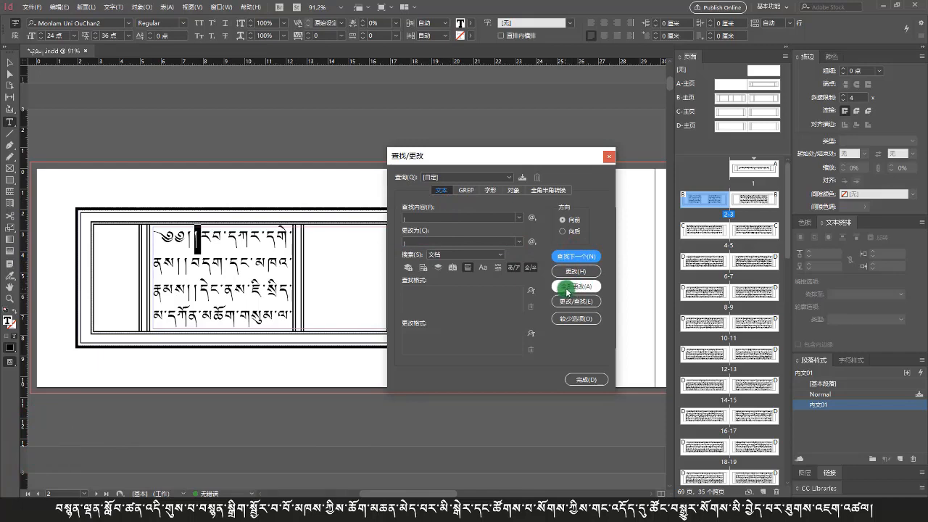
pyautogui.click(567, 288)
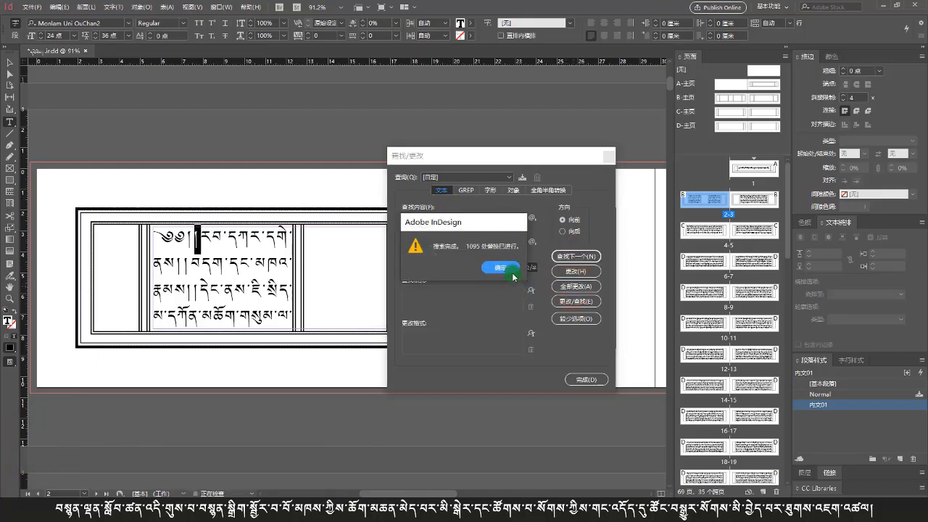
pyautogui.click(507, 269)
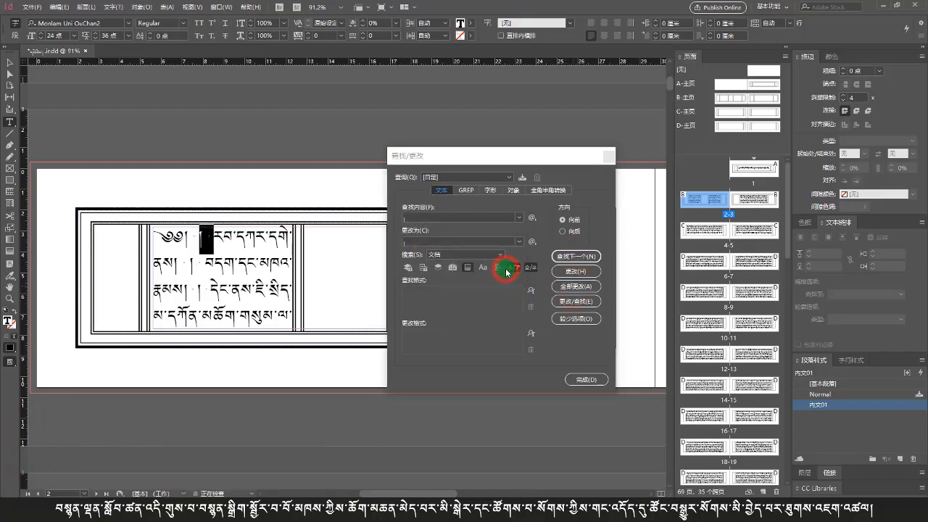
pyautogui.click(586, 379)
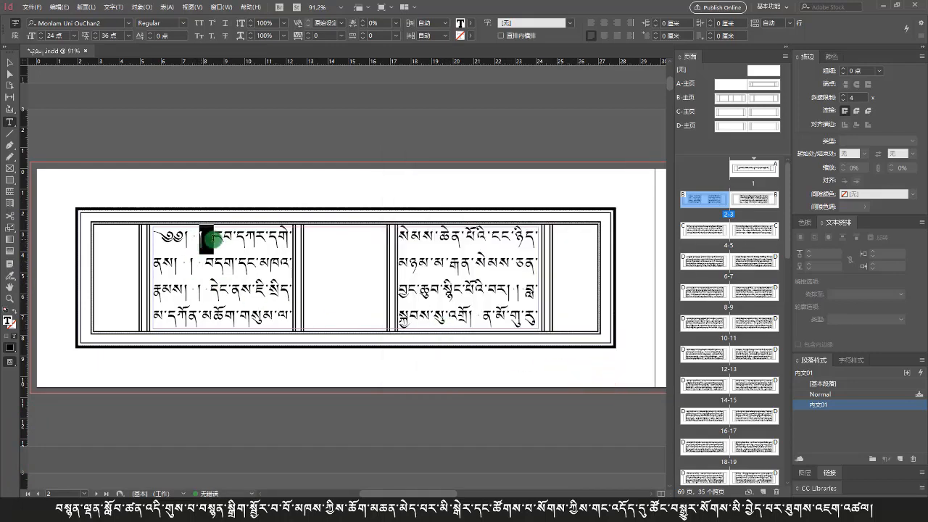
# Examine the spaces around the shad marks in the text on pages 2 and 3.
pyautogui.click(212, 239)
pyautogui.moveTo(211, 239); pyautogui.dragTo(207, 242)
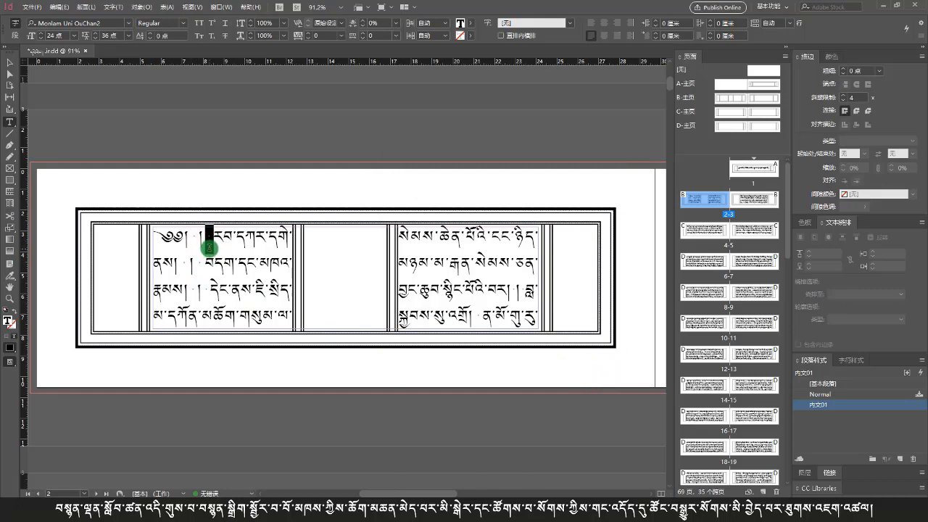
pyautogui.click(207, 246)
pyautogui.click(208, 248)
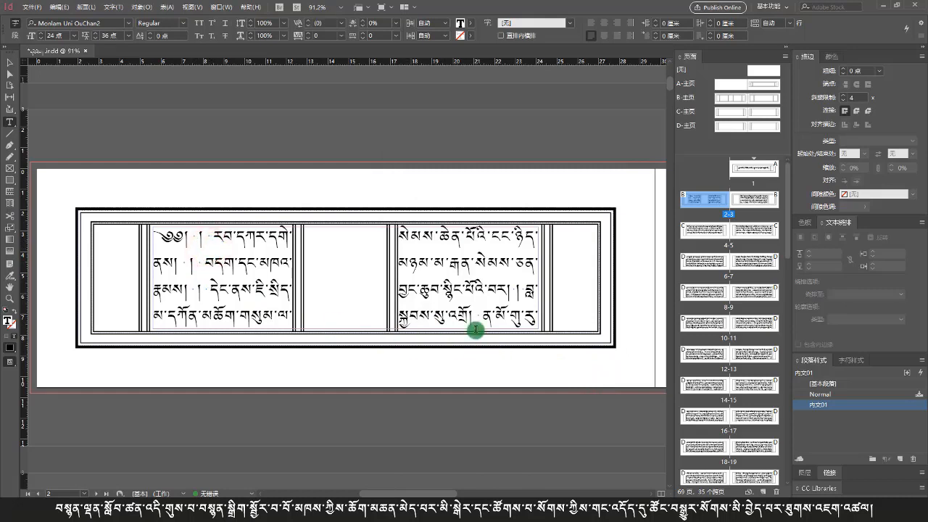
pyautogui.moveTo(483, 317); pyautogui.dragTo(489, 314)
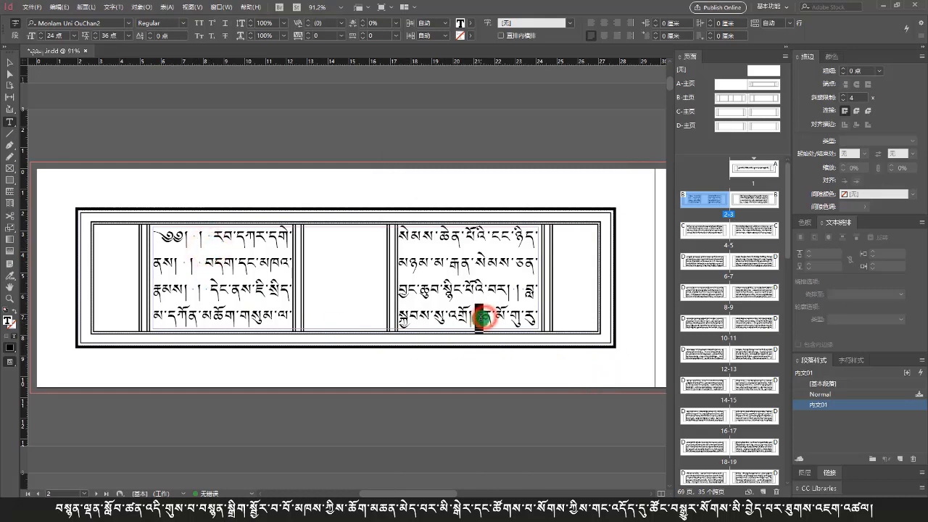
pyautogui.click(527, 294)
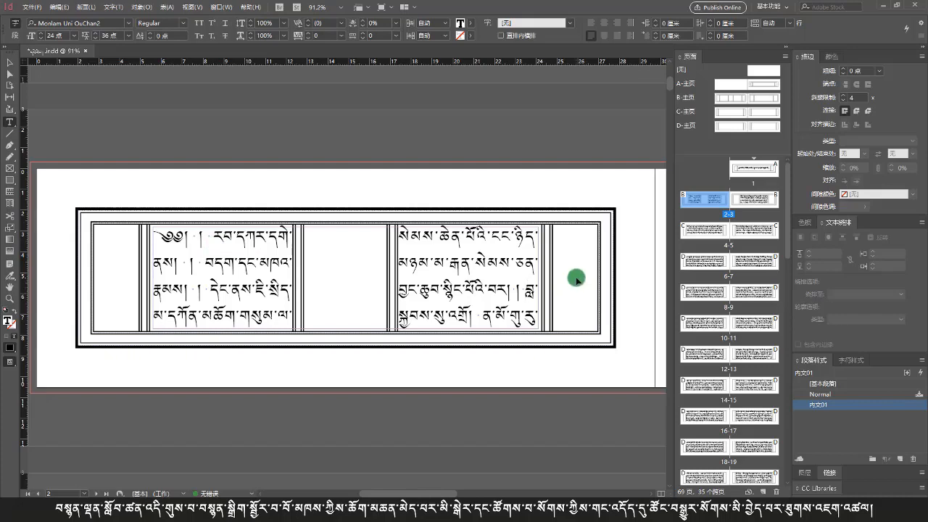
pyautogui.hscroll(5, 569, 291)
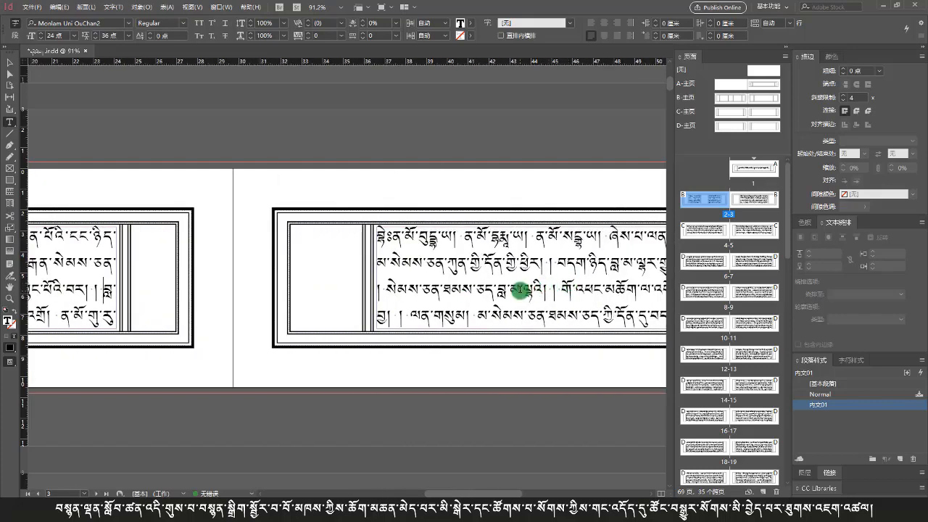
pyautogui.hscroll(-2, 505, 287)
pyautogui.hscroll(-2, 507, 289)
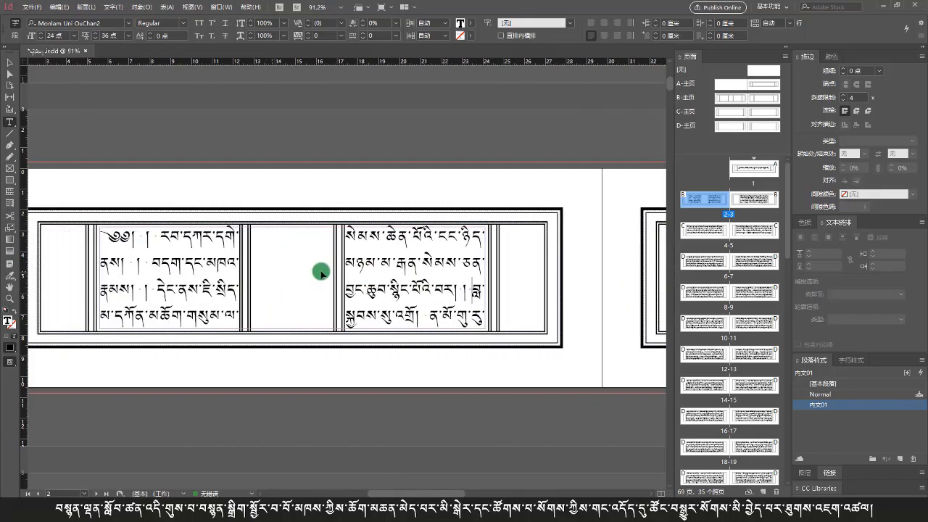
pyautogui.hscroll(-2, 304, 271)
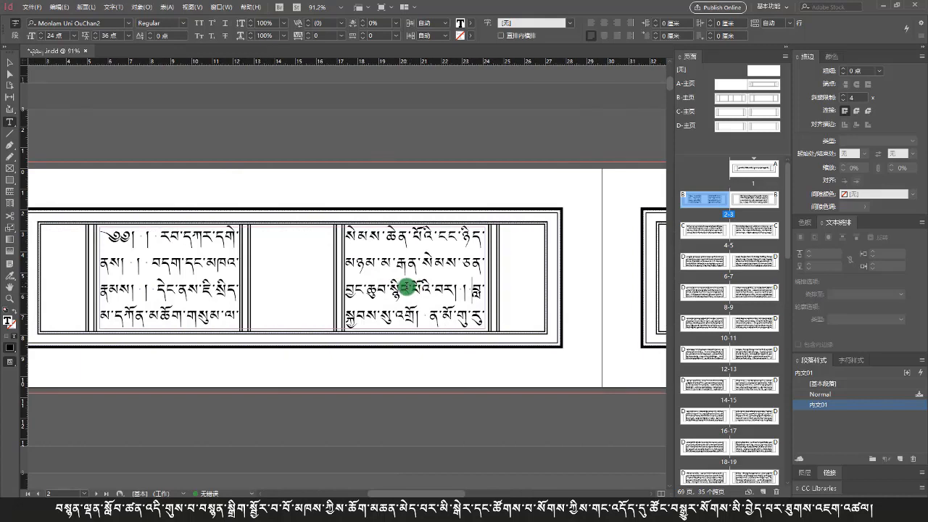
# Find every spaced shad pair followed by a space in the document and change all to the pair without the trailing space (། །).
pyautogui.hotkey('ctrl', 'f')
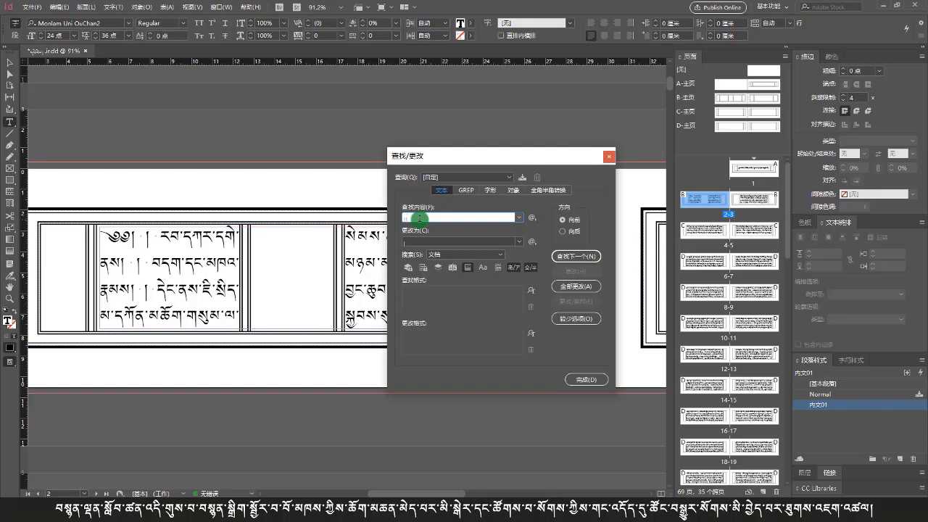
pyautogui.click(410, 242)
pyautogui.click(412, 243)
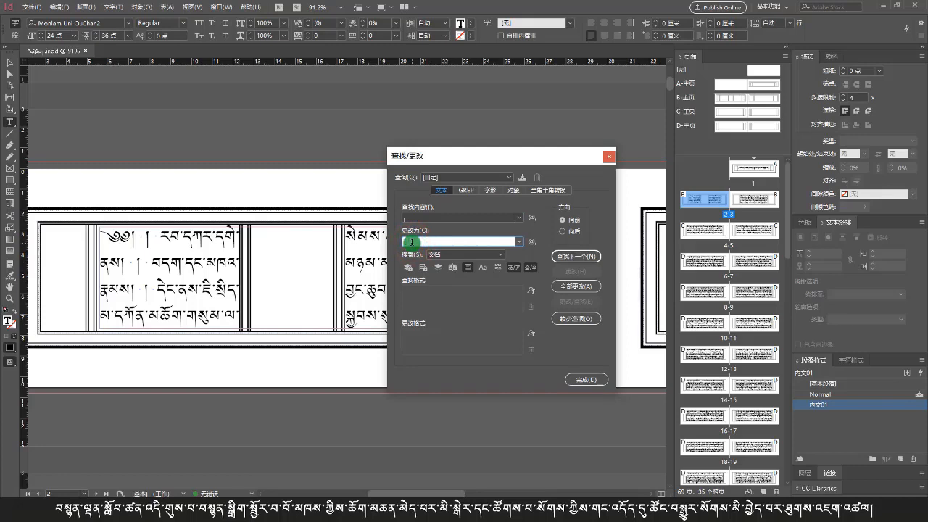
pyautogui.write('།།')
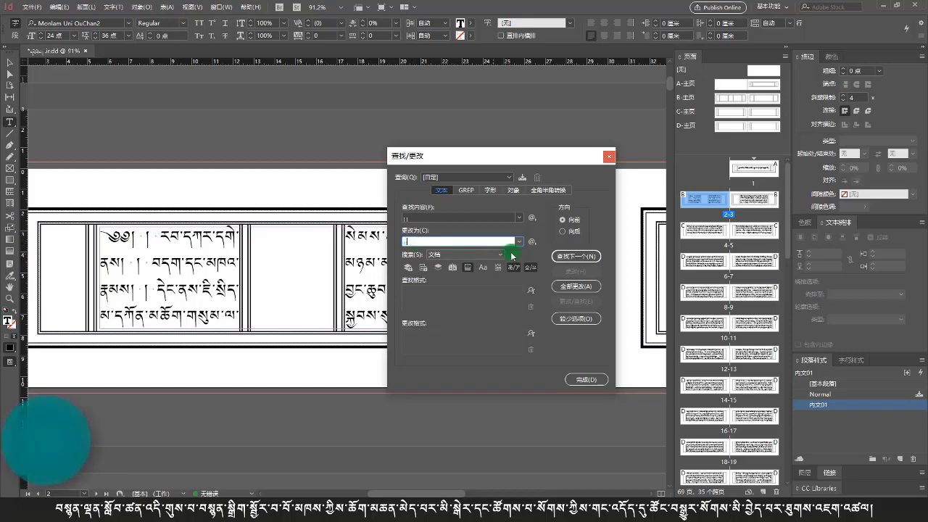
pyautogui.click(576, 255)
pyautogui.click(573, 287)
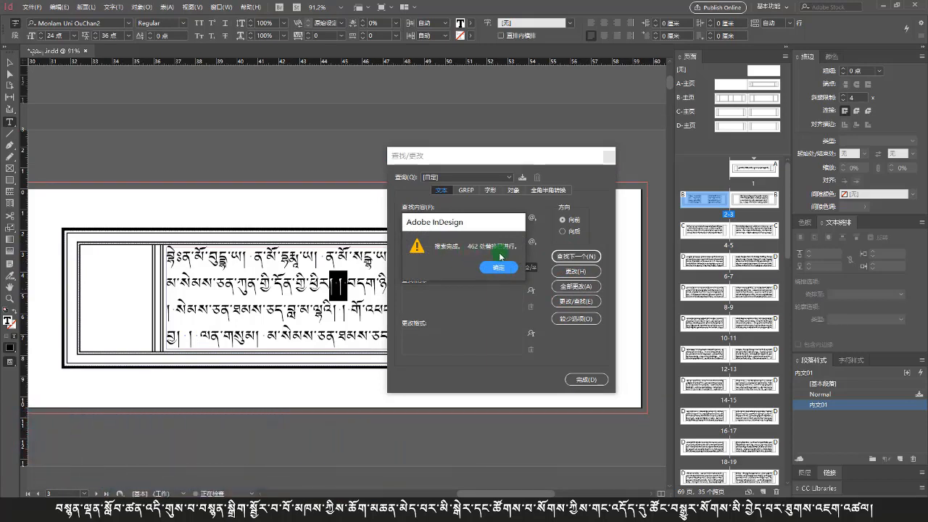
pyautogui.click(498, 269)
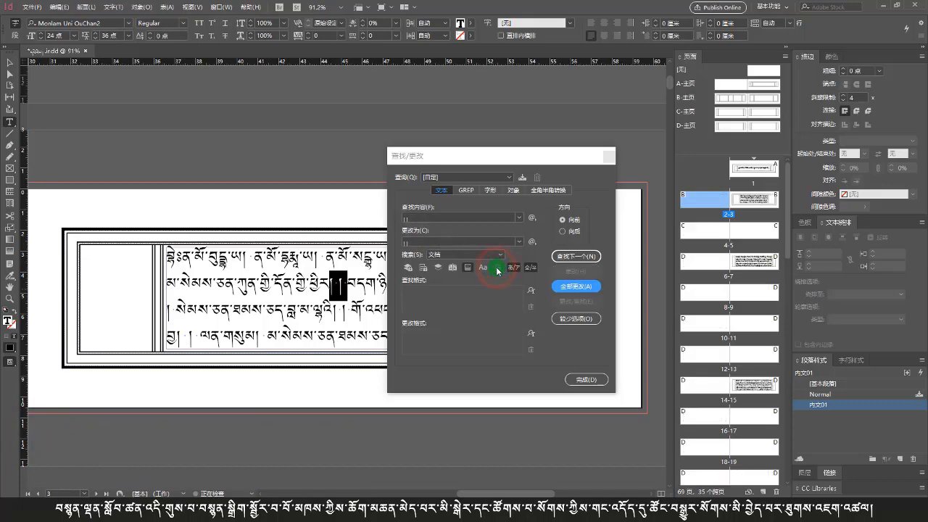
pyautogui.click(584, 374)
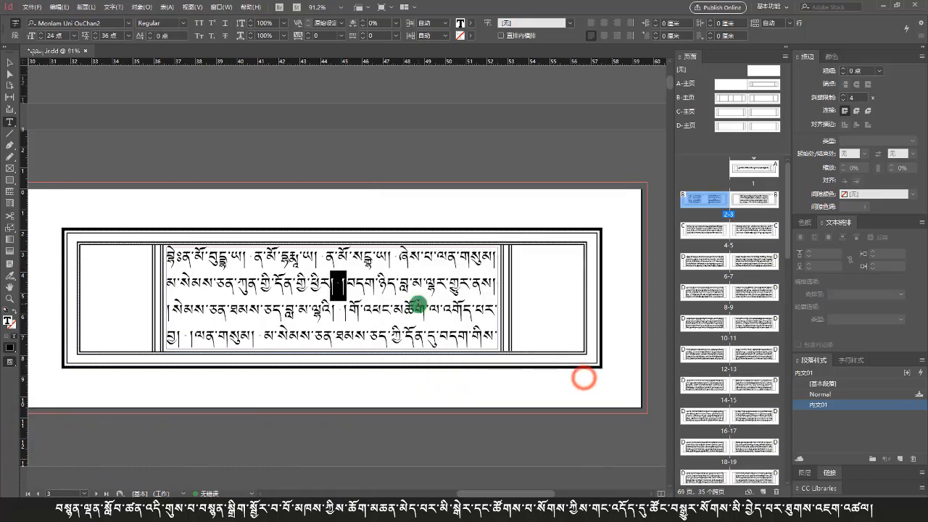
# Examine the spacing around the shad marks in the text on pages 2 to 5.
pyautogui.hscroll(-5, 404, 299)
pyautogui.hscroll(-3, 403, 298)
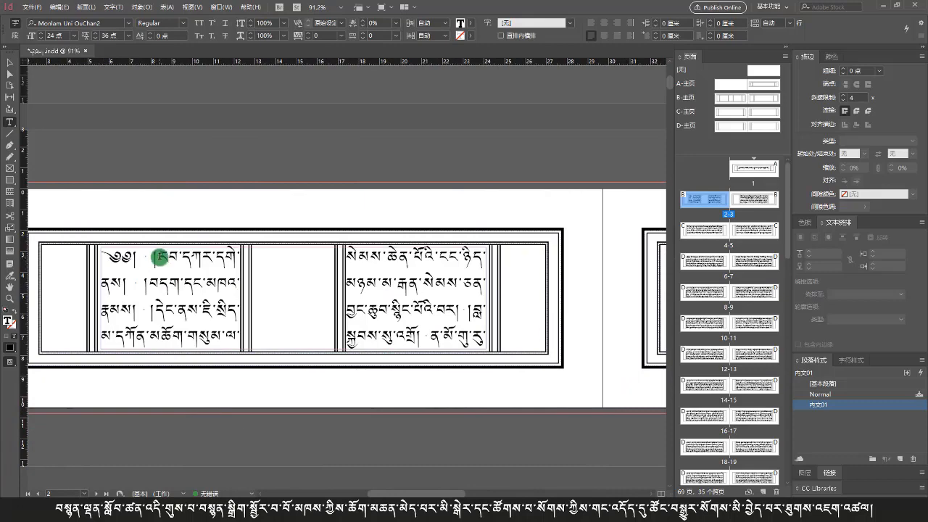
pyautogui.scroll(-3, 466, 312)
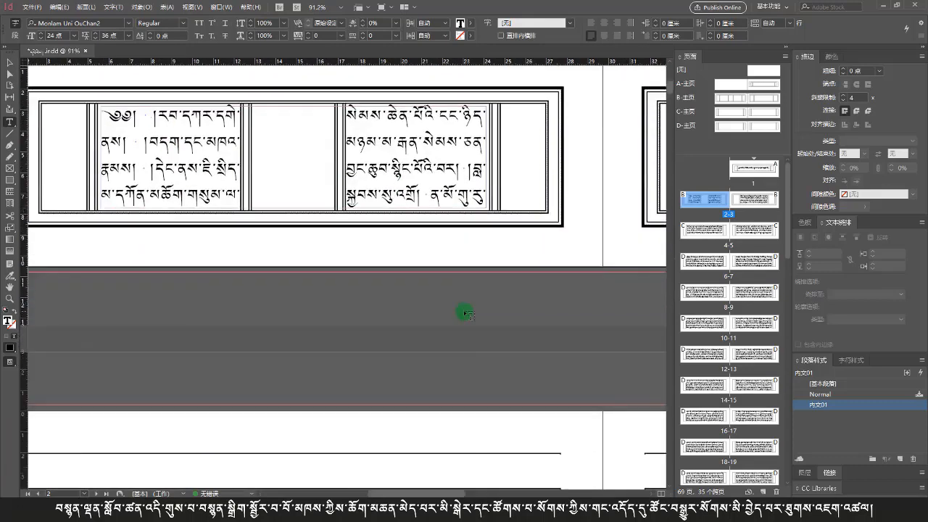
pyautogui.scroll(-5, 466, 311)
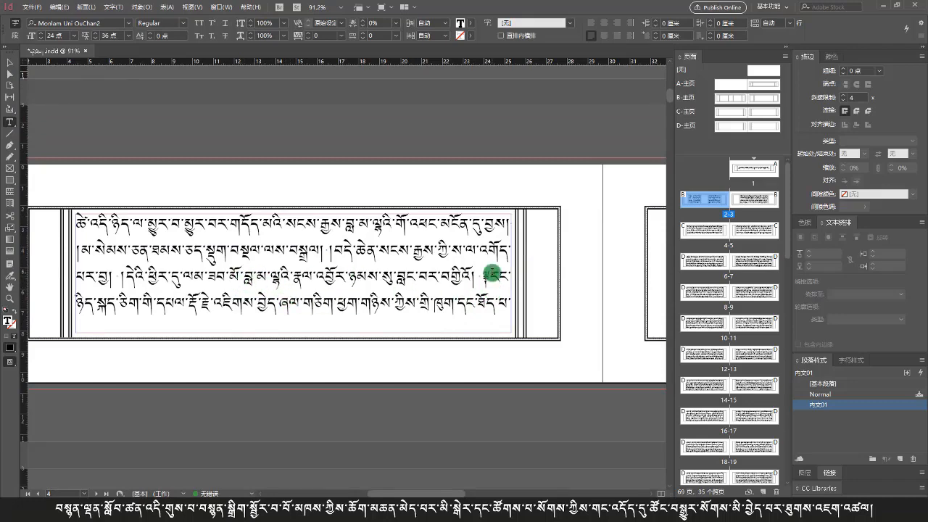
pyautogui.hscroll(5, 509, 256)
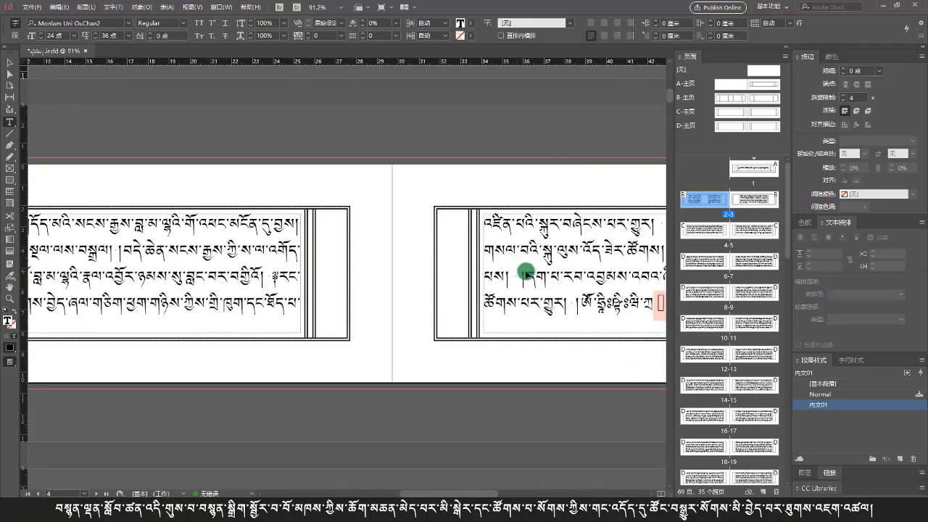
pyautogui.hscroll(1, 527, 275)
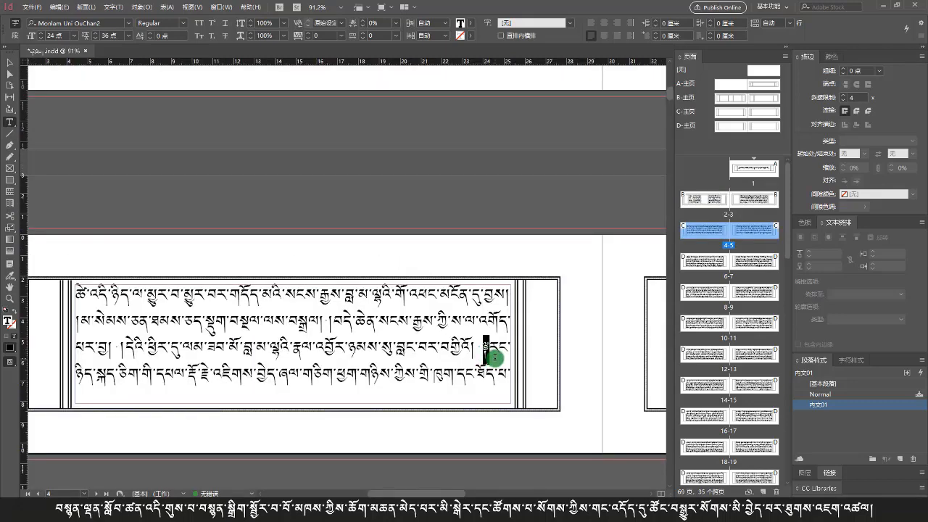
# Find every ornamental shad mark (༑) in the document and change all to the mark followed by a space.
pyautogui.click(495, 359)
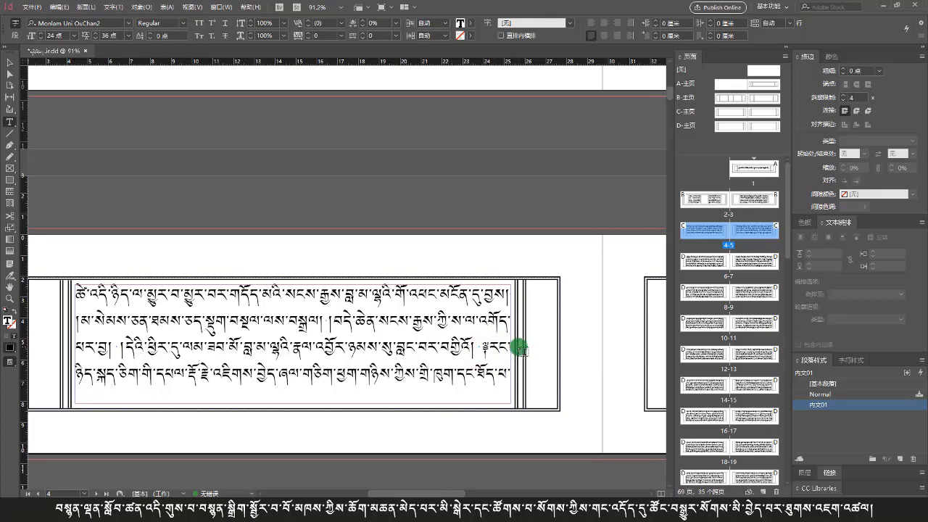
pyautogui.hotkey('ctrl', 'f')
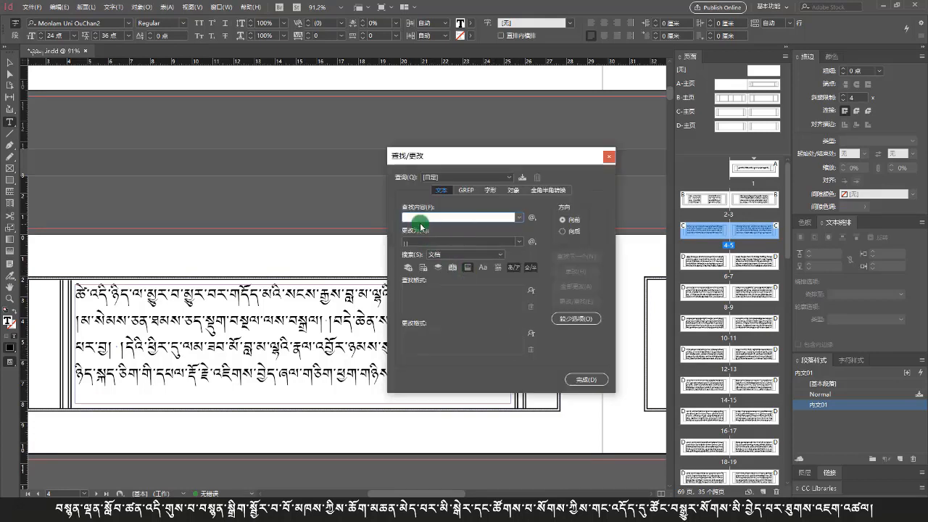
pyautogui.write('།')
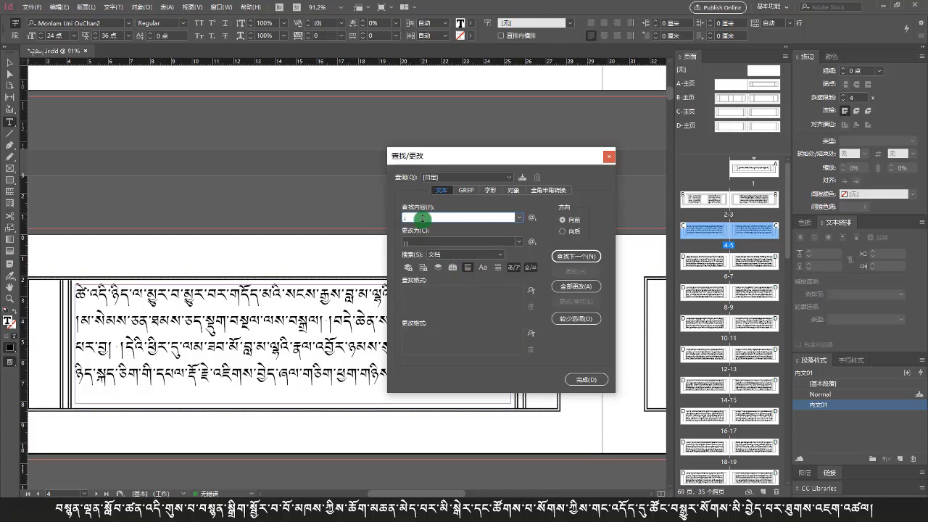
pyautogui.click(415, 243)
pyautogui.click(414, 243)
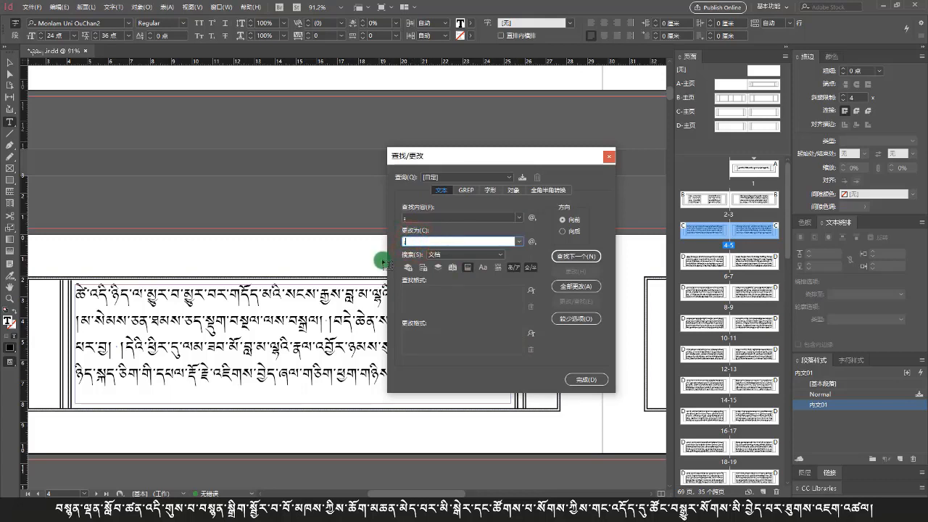
pyautogui.write('།')
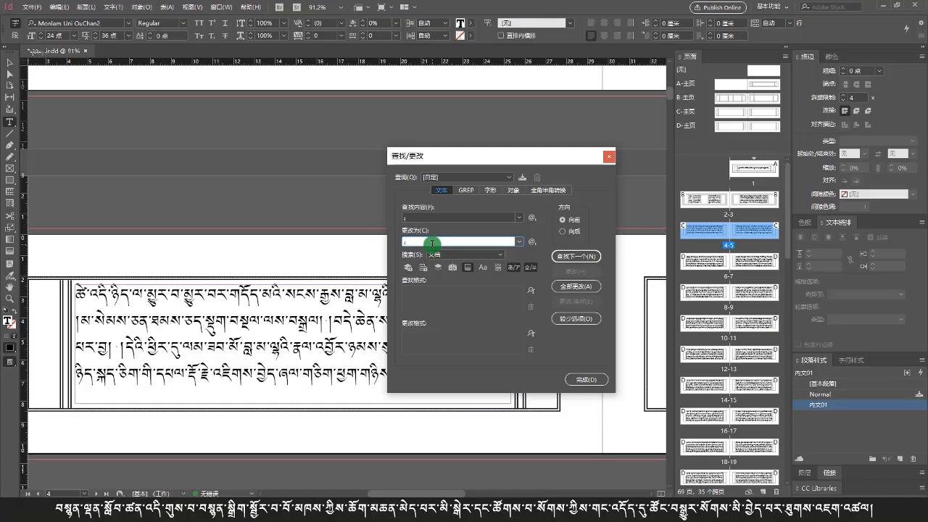
pyautogui.click(573, 256)
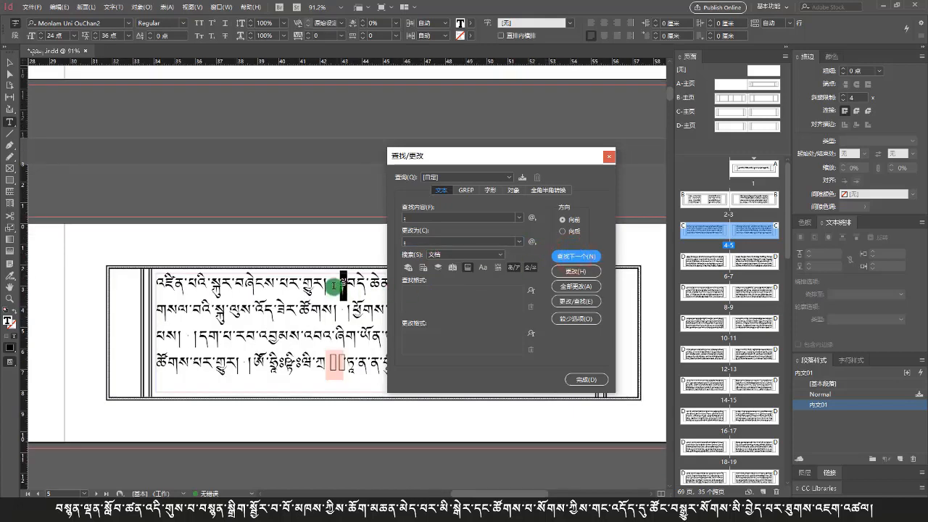
pyautogui.click(593, 273)
pyautogui.click(566, 290)
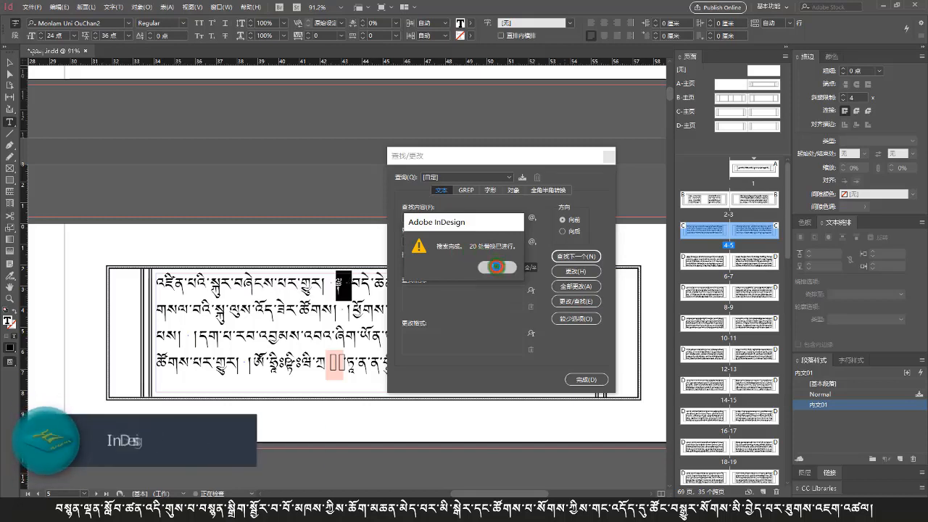
pyautogui.click(492, 263)
pyautogui.click(586, 379)
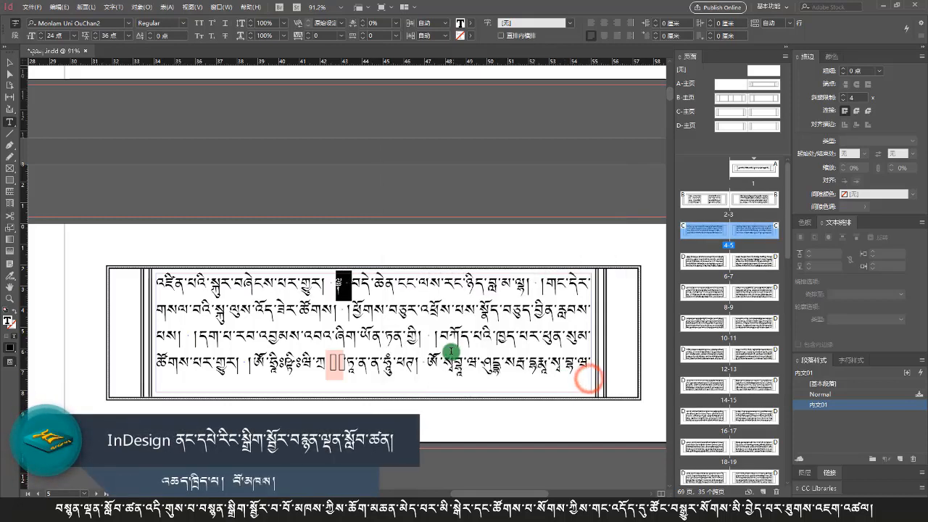
# Check the spaces around the ornamental shad marks in the text on pages 4 to 7.
pyautogui.click(352, 281)
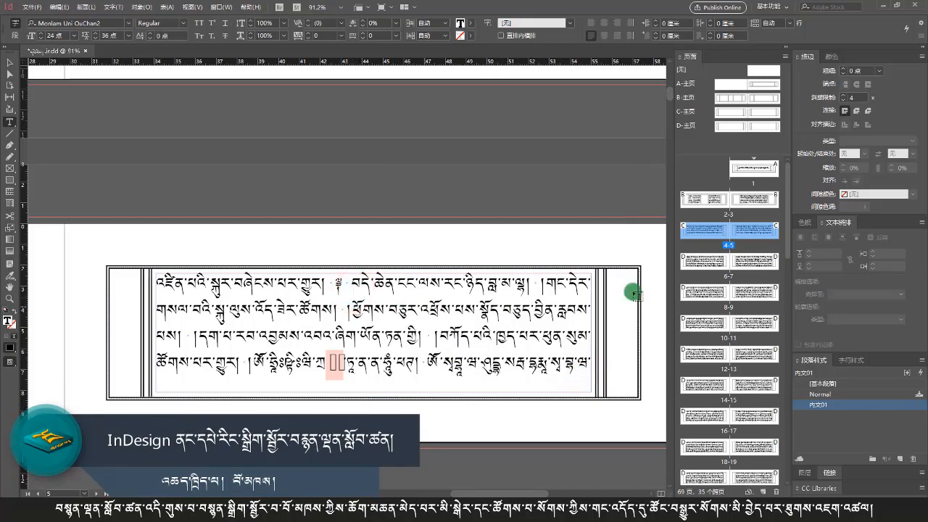
pyautogui.hscroll(-5, 492, 322)
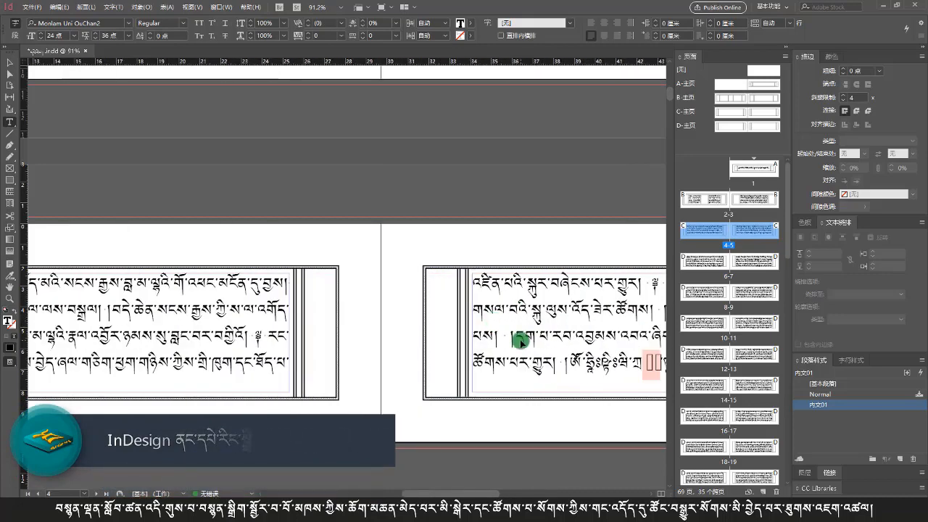
pyautogui.hscroll(-2, 497, 350)
pyautogui.scroll(-6, 496, 352)
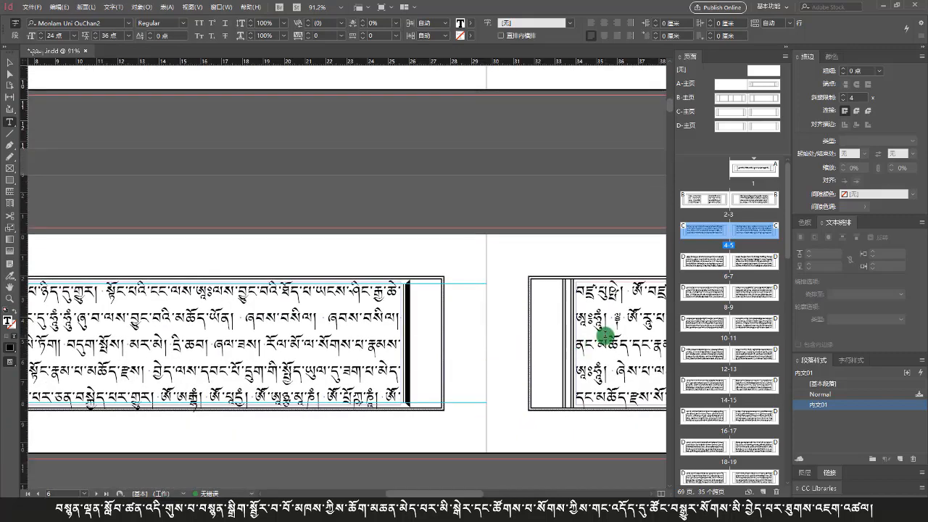
pyautogui.hscroll(5, 602, 337)
pyautogui.hscroll(-6, 595, 341)
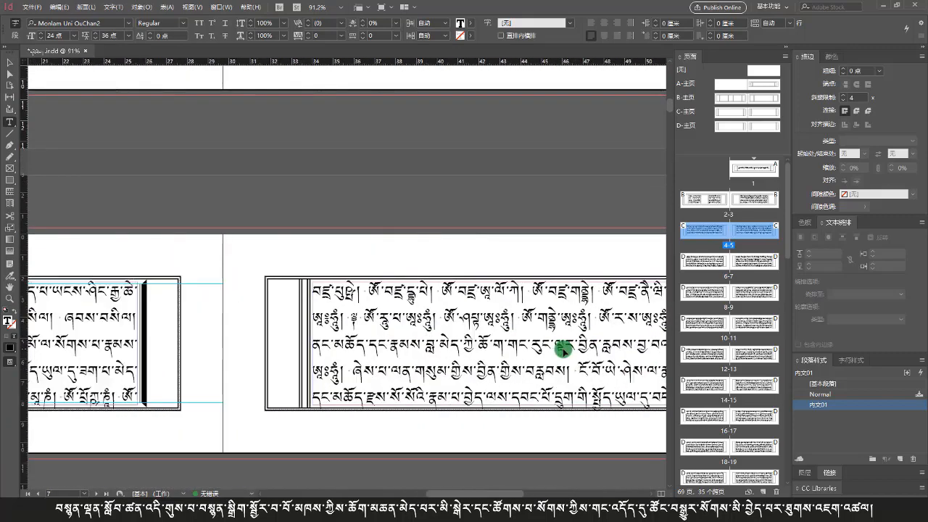
pyautogui.hscroll(-3, 564, 350)
pyautogui.scroll(6, 562, 350)
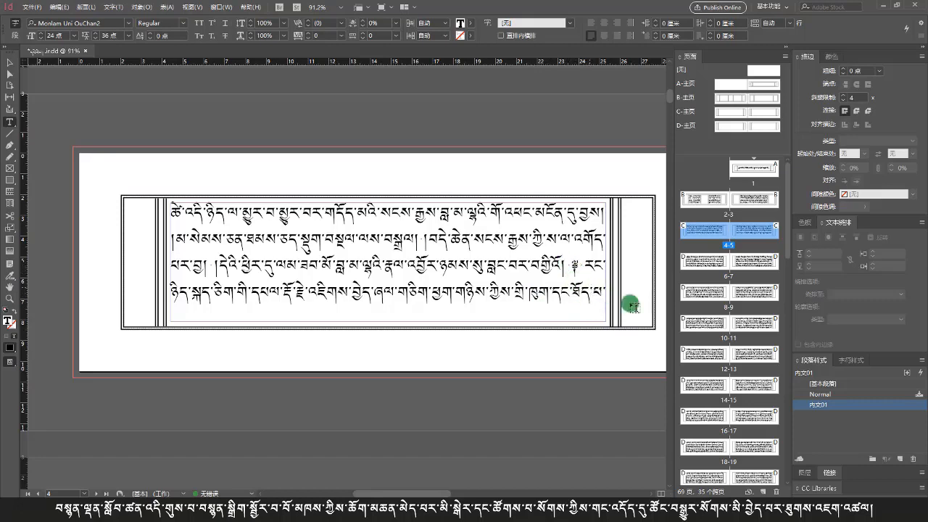
# Create a new character style with the no-break option (不换行) enabled in its basic character formats.
pyautogui.click(846, 361)
pyautogui.click(922, 360)
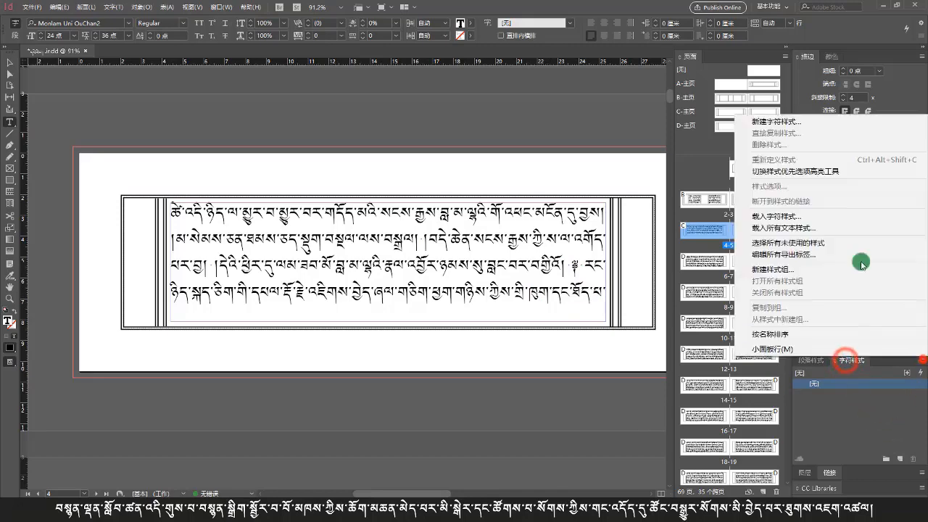
pyautogui.click(782, 121)
pyautogui.moveTo(758, 151); pyautogui.dragTo(587, 156)
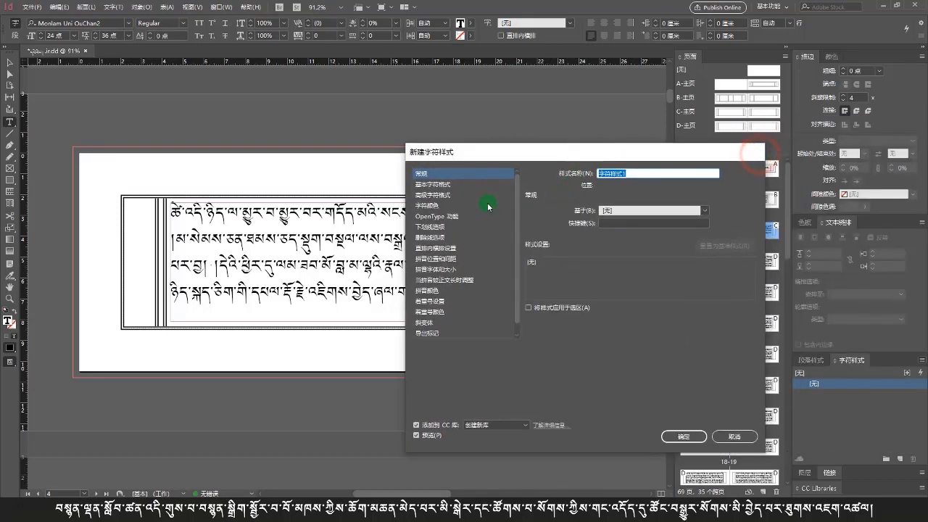
pyautogui.click(434, 184)
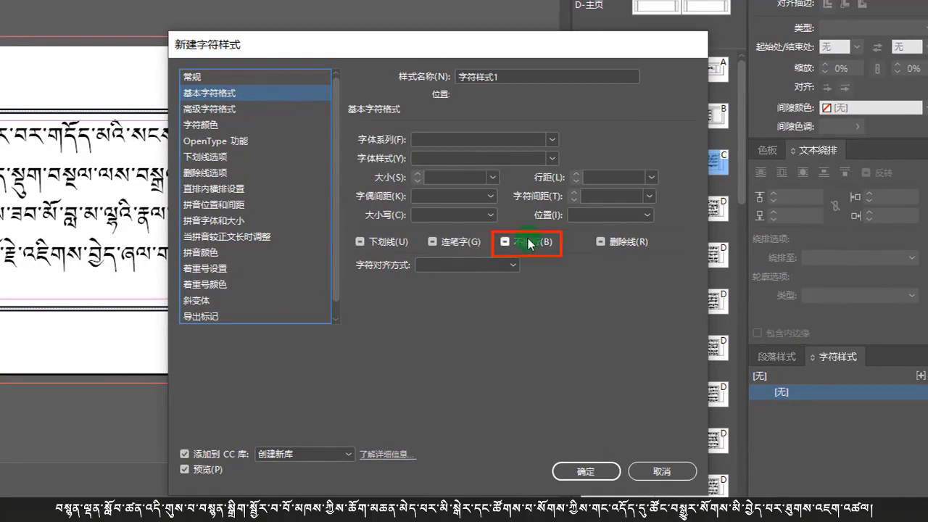
pyautogui.click(504, 243)
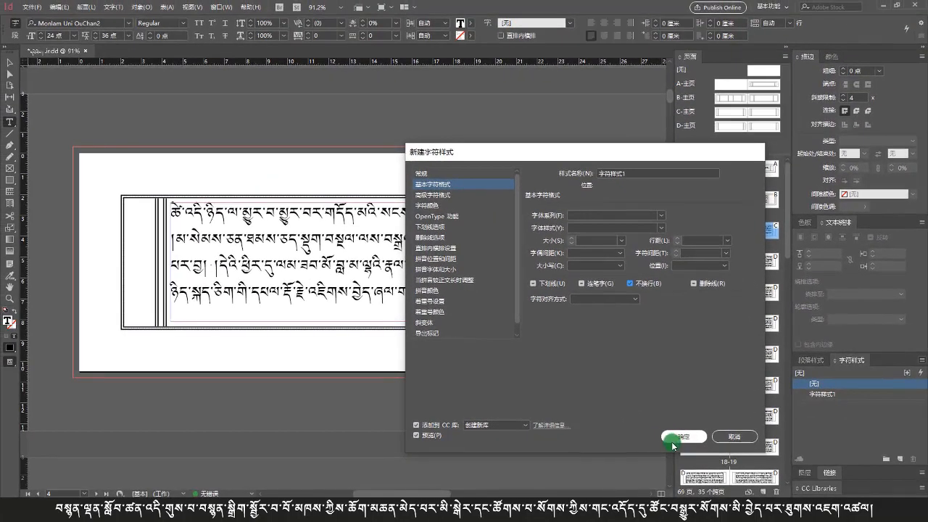
pyautogui.click(673, 437)
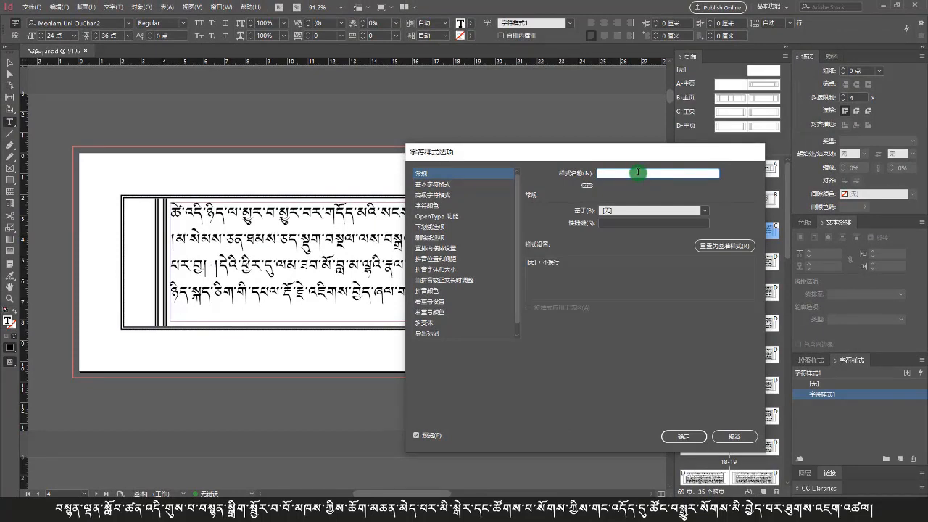
# Rename the new character style as 不换行.
pyautogui.write('bu')
pyautogui.press('space')
pyautogui.write('hu')
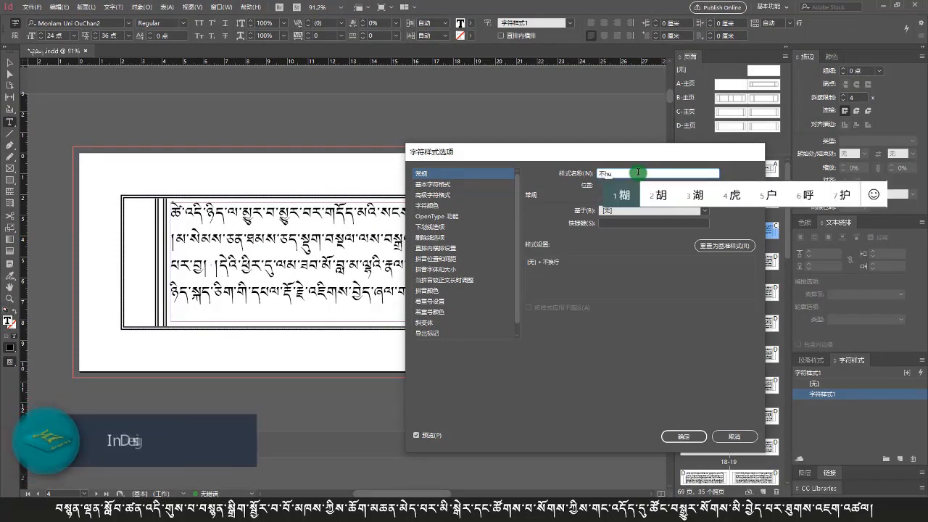
pyautogui.write('anhang')
pyautogui.press('space')
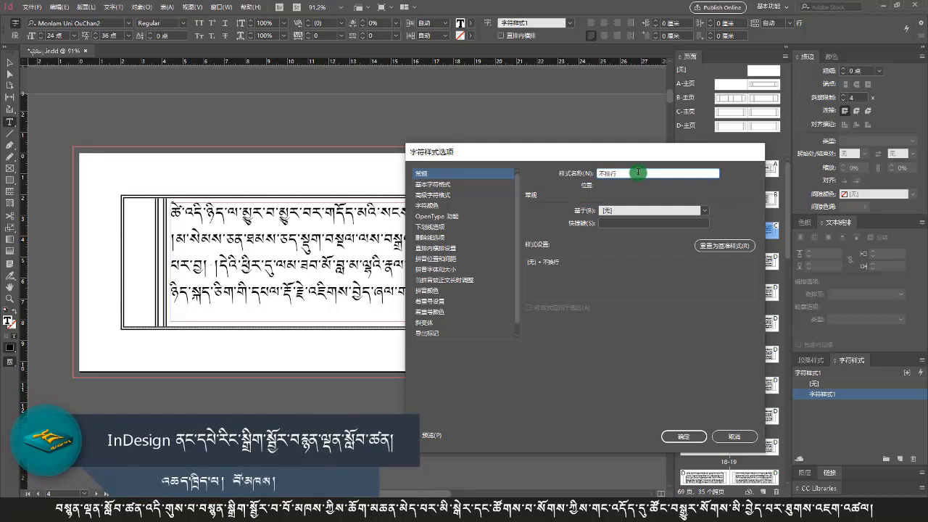
pyautogui.click(683, 436)
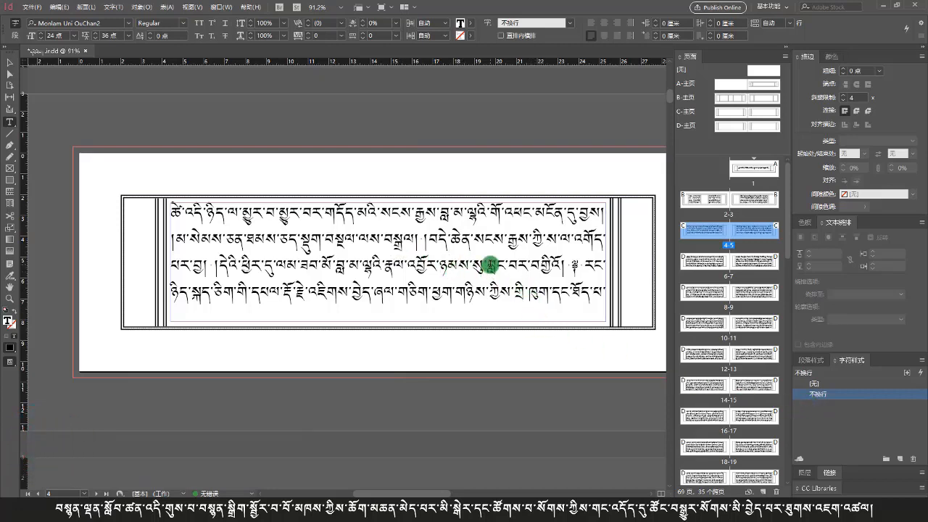
# Set the find text to two shads separated by a space (། །) and leave the replacement text empty.
pyautogui.hotkey('ctrl', 'f')
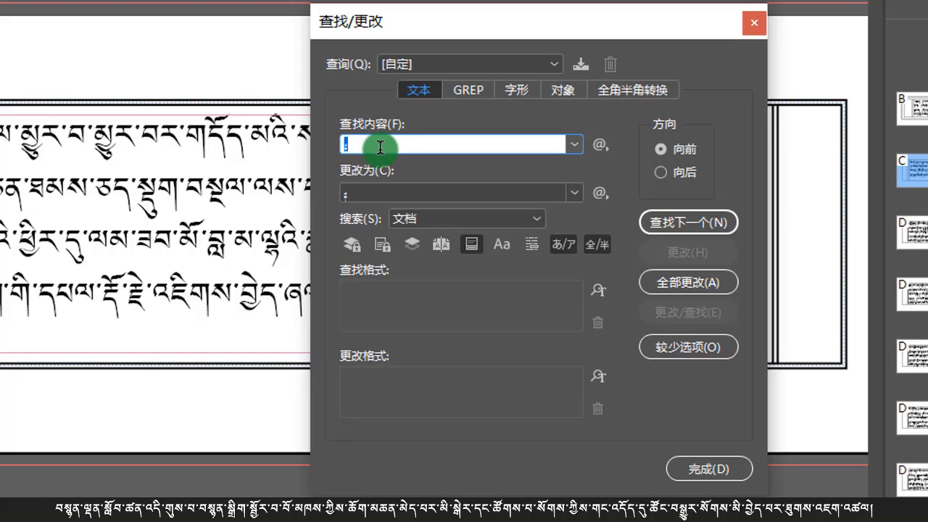
pyautogui.press('BackSpace')
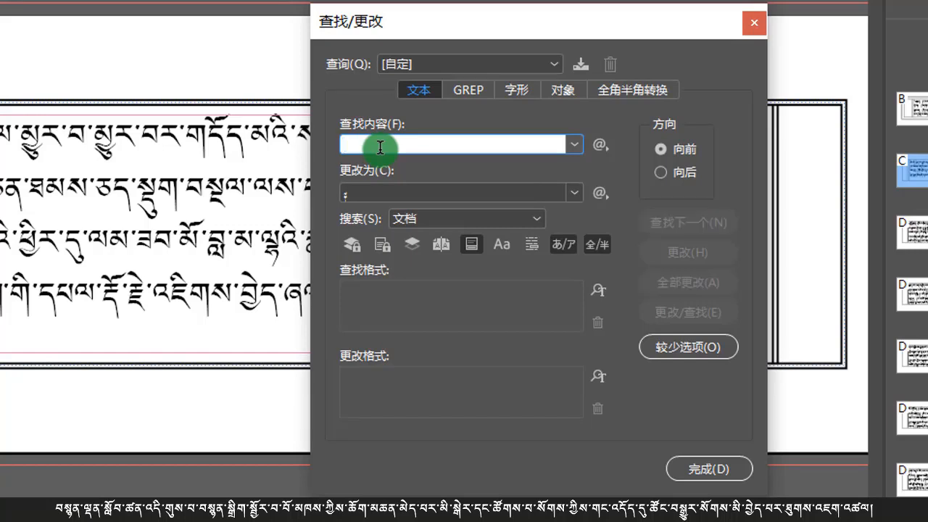
pyautogui.write('/')
pyautogui.press('BackSpace')
pyautogui.write('།།')
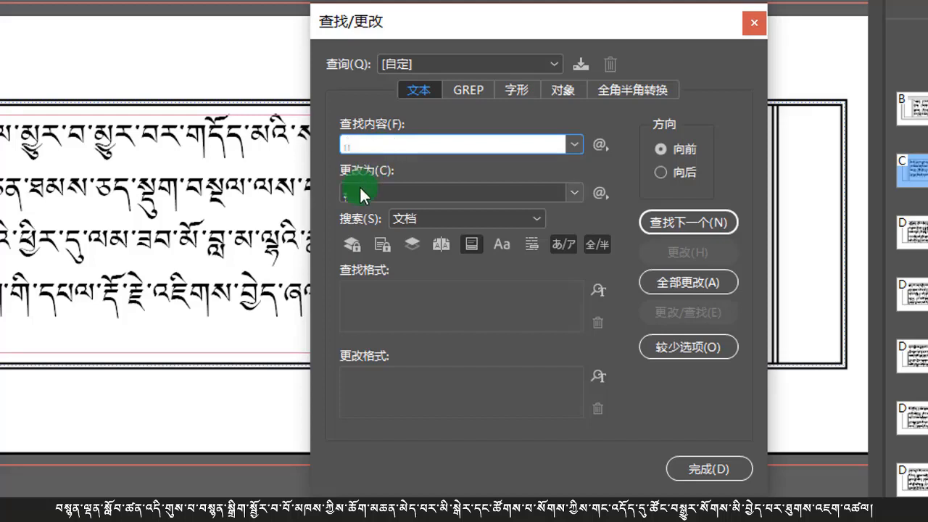
pyautogui.doubleClick(355, 192)
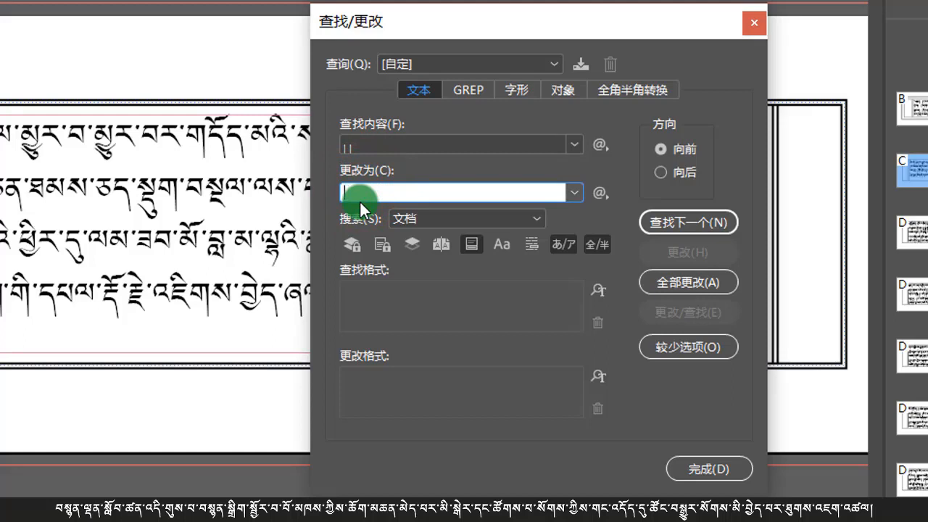
pyautogui.press('BackSpace')
# Set the replacement format to the character style 不换行.
pyautogui.click(599, 378)
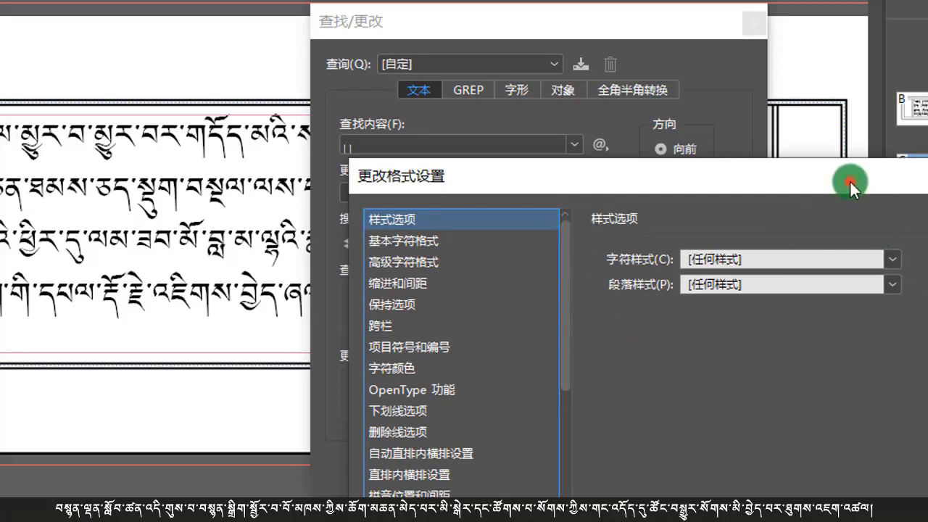
pyautogui.moveTo(850, 181); pyautogui.dragTo(720, 147)
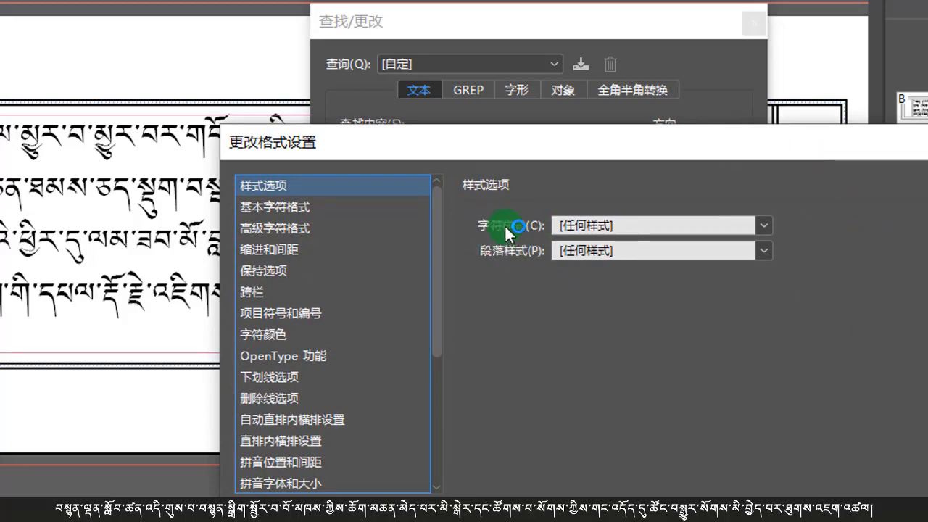
pyautogui.click(765, 225)
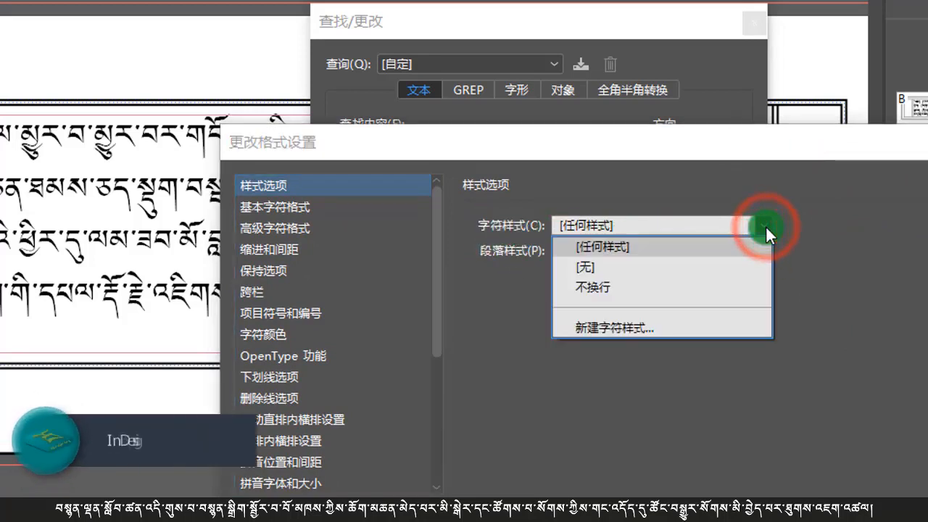
pyautogui.click(580, 288)
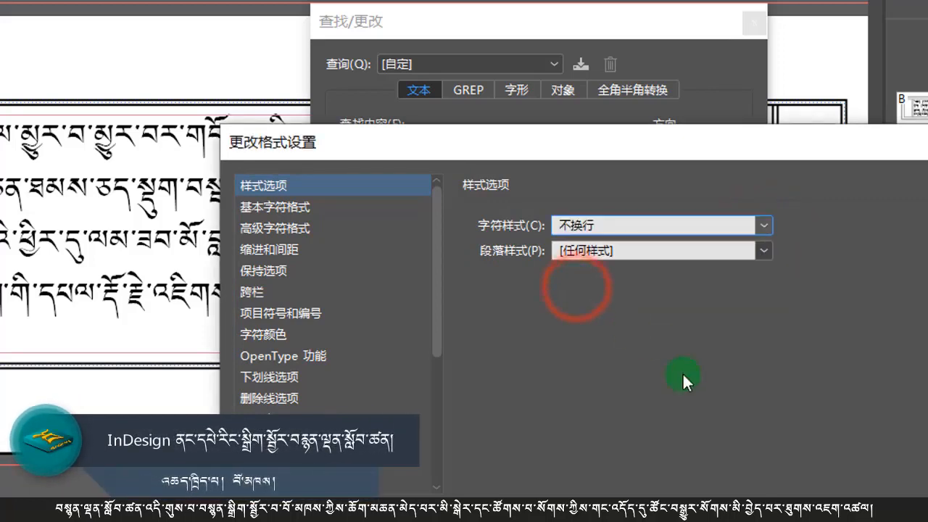
pyautogui.click(827, 496)
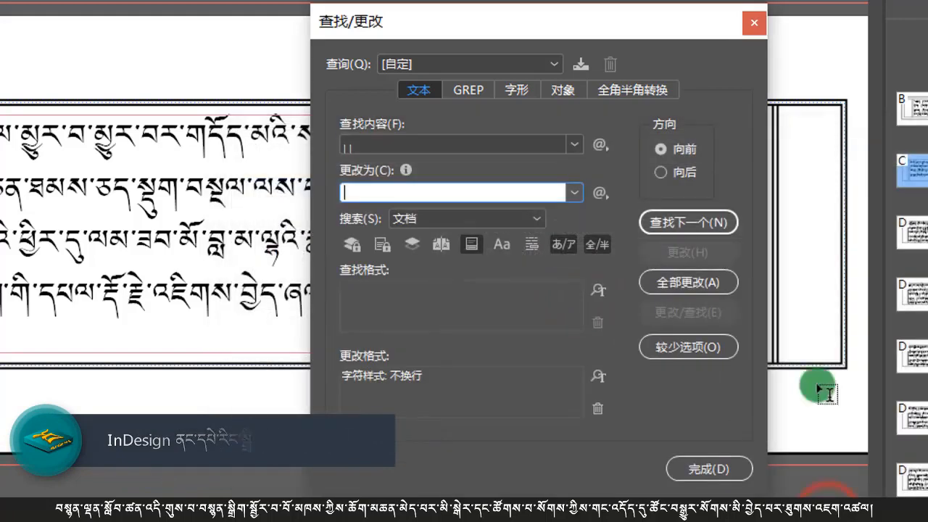
# Find the next shad pair, apply the replacement format to all pairs in the document, and finish the find-and-change.
pyautogui.click(671, 226)
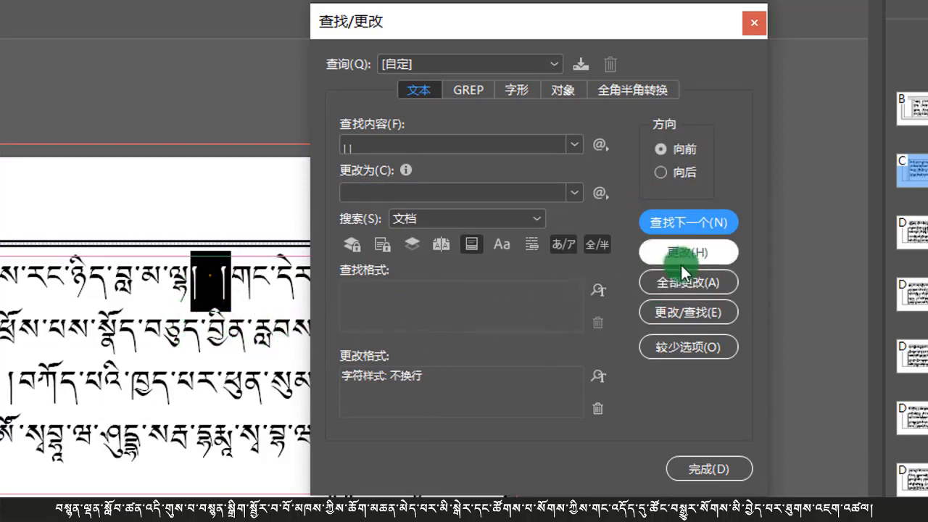
pyautogui.click(661, 287)
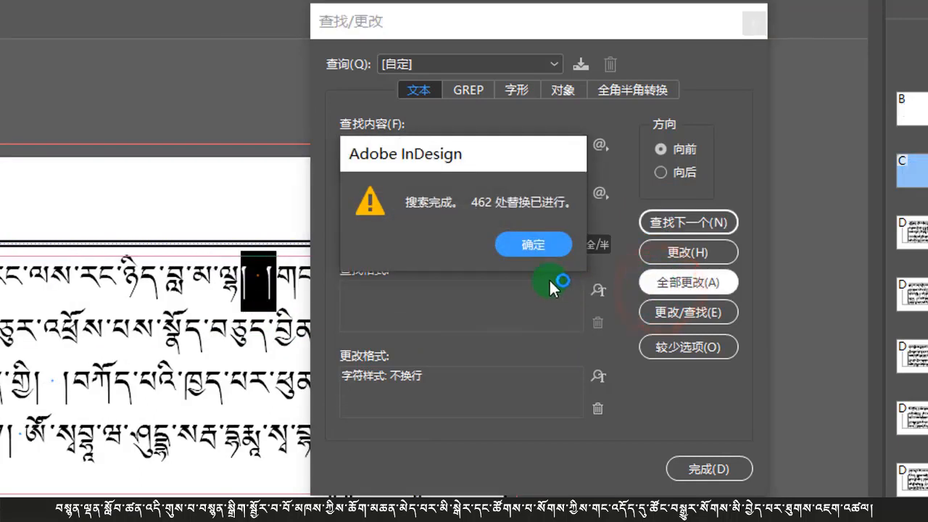
pyautogui.click(547, 246)
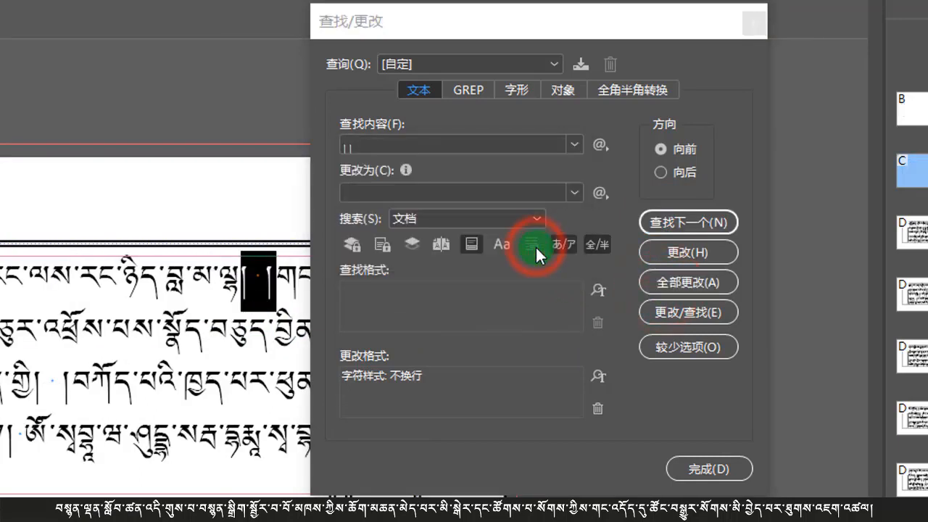
pyautogui.click(718, 468)
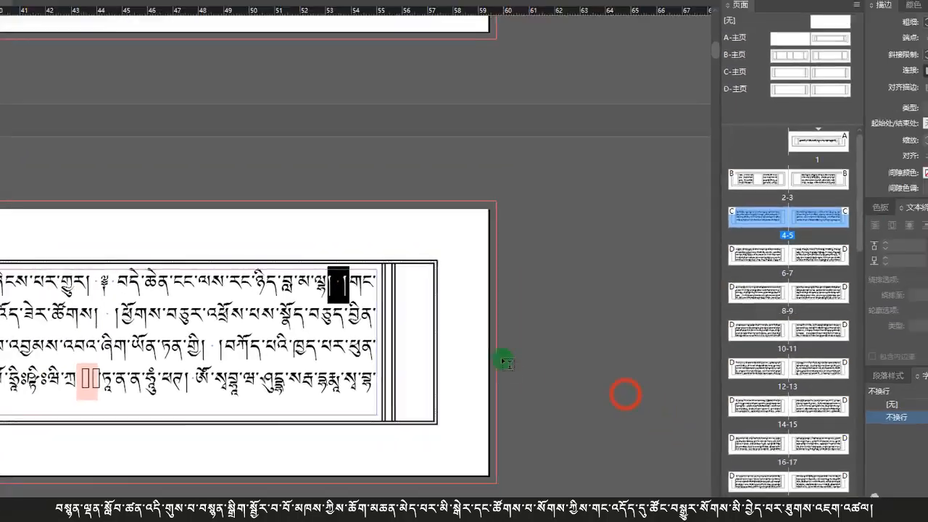
# Check the line breaks at shad pairs on pages 4 and 5 and the shad after ག in མེ་ཏོག། on page 6.
pyautogui.hscroll(-10, 502, 339)
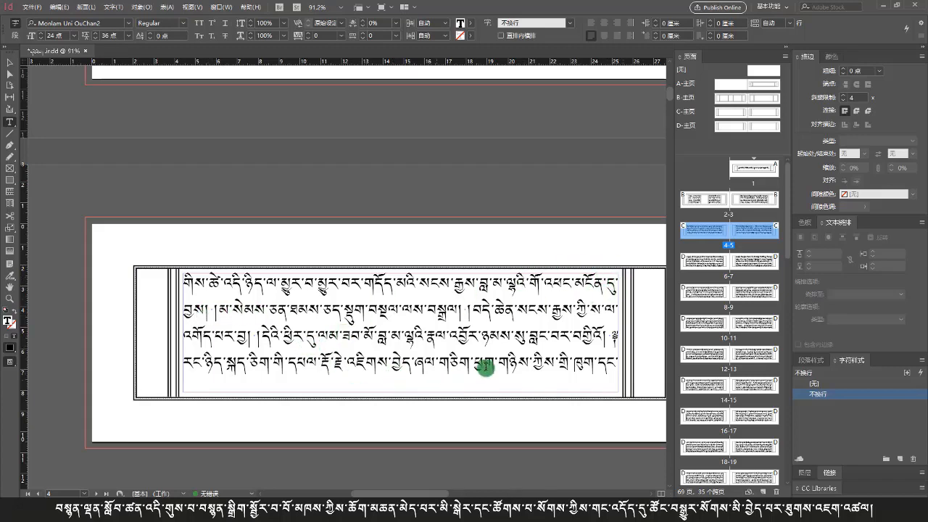
pyautogui.hscroll(5, 619, 303)
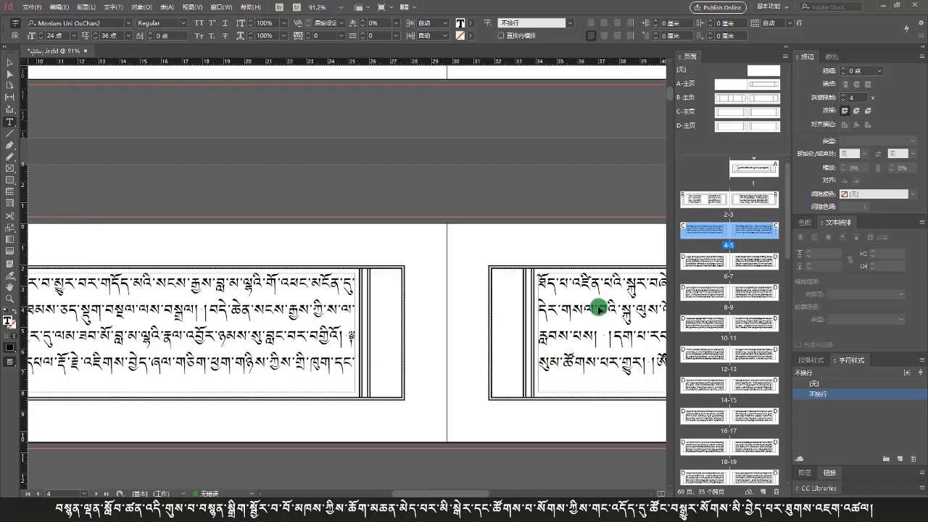
pyautogui.scroll(-3, 562, 317)
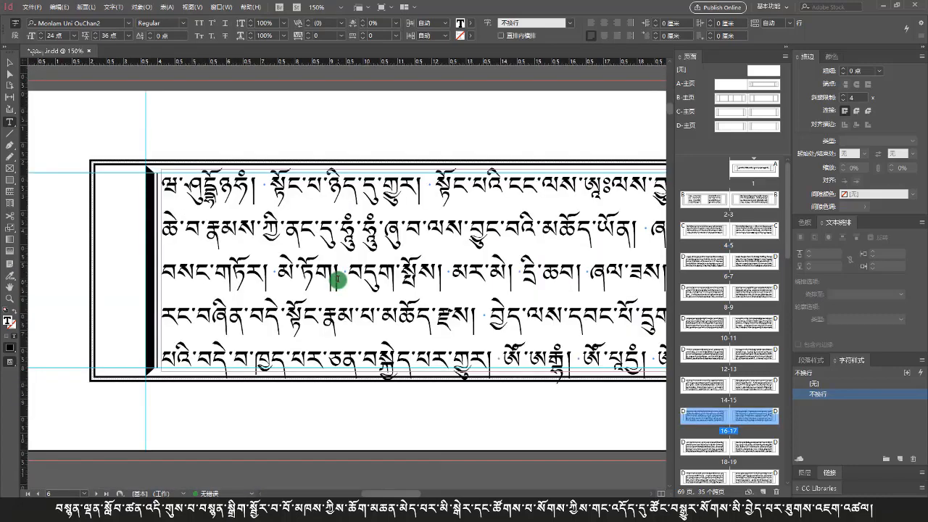
pyautogui.click(337, 279)
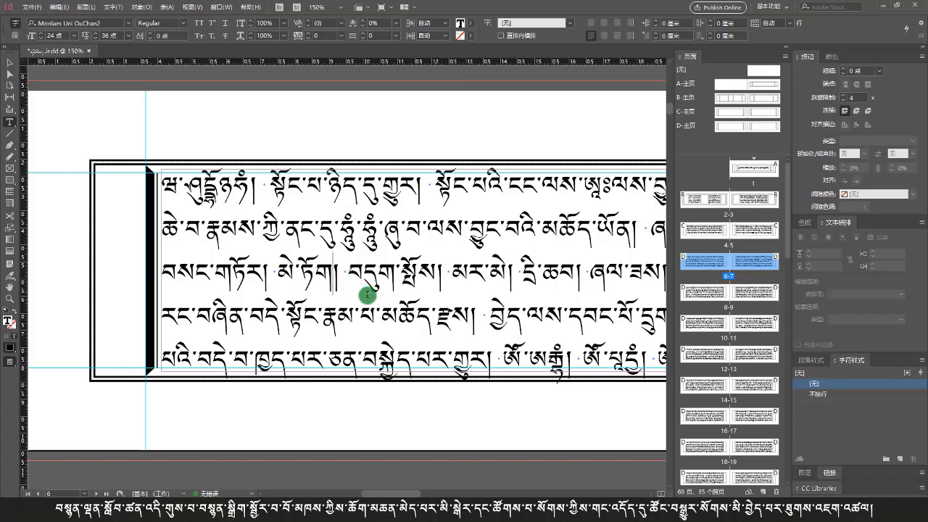
pyautogui.hscroll(1, 415, 311)
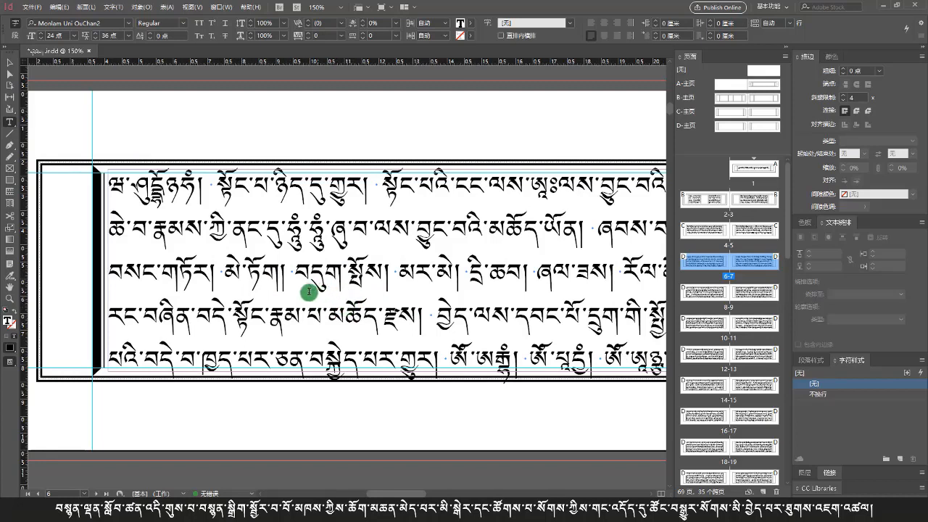
pyautogui.click(279, 278)
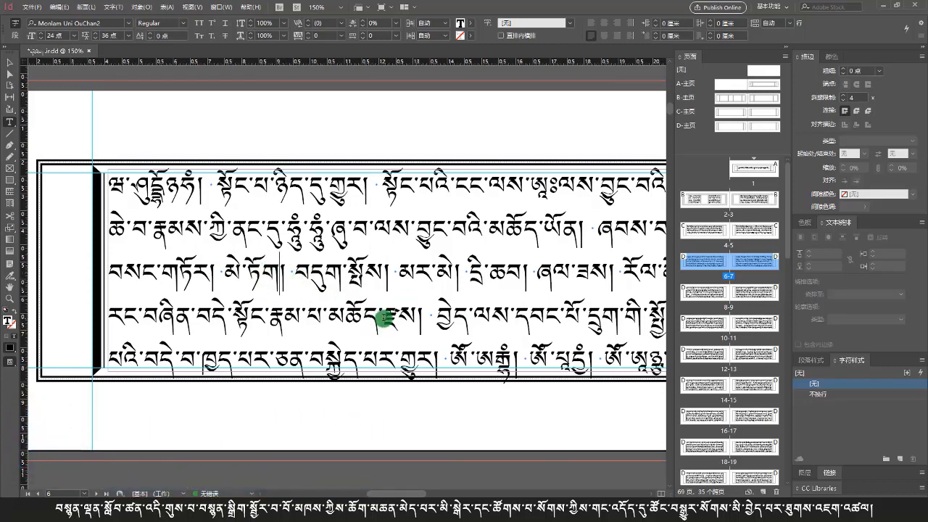
# Find every ག directly followed by a shad (ག།) in the document and change all to ག, a space and a shad.
pyautogui.hotkey('ctrl', 'f')
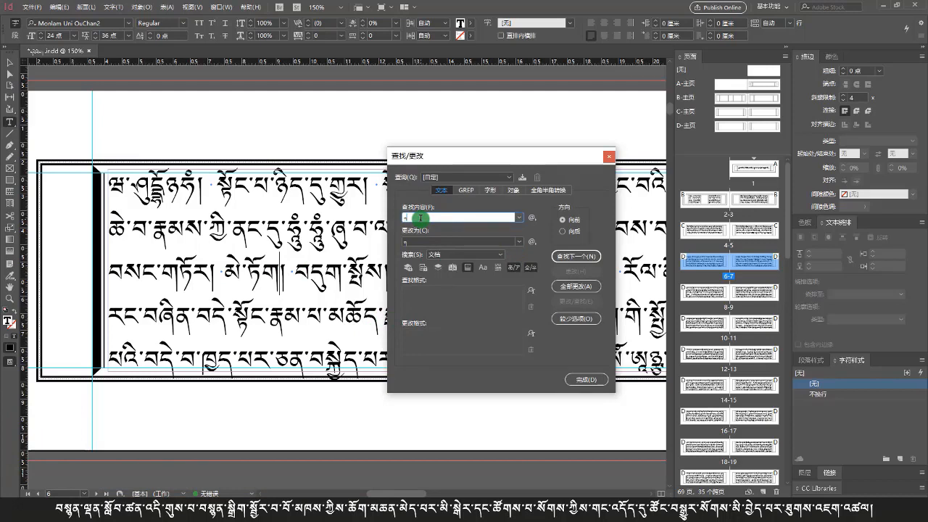
pyautogui.doubleClick(419, 241)
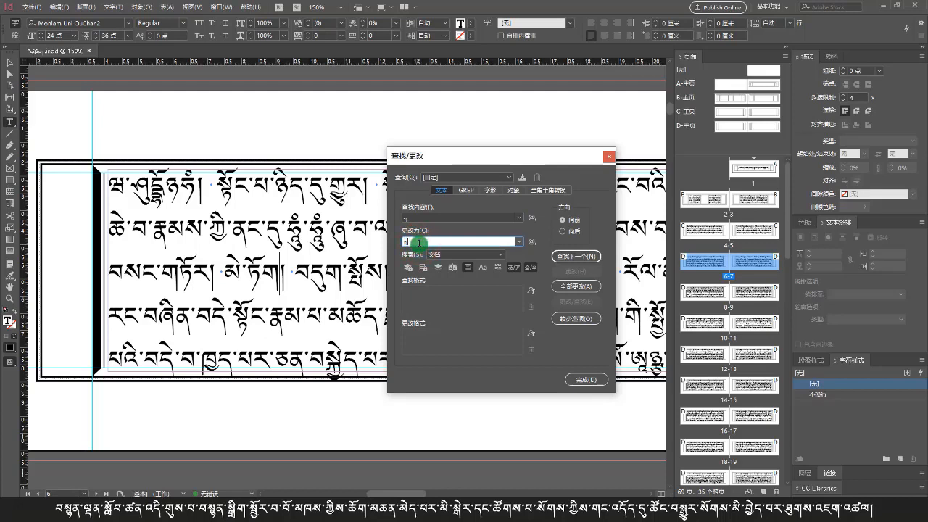
pyautogui.click(419, 242)
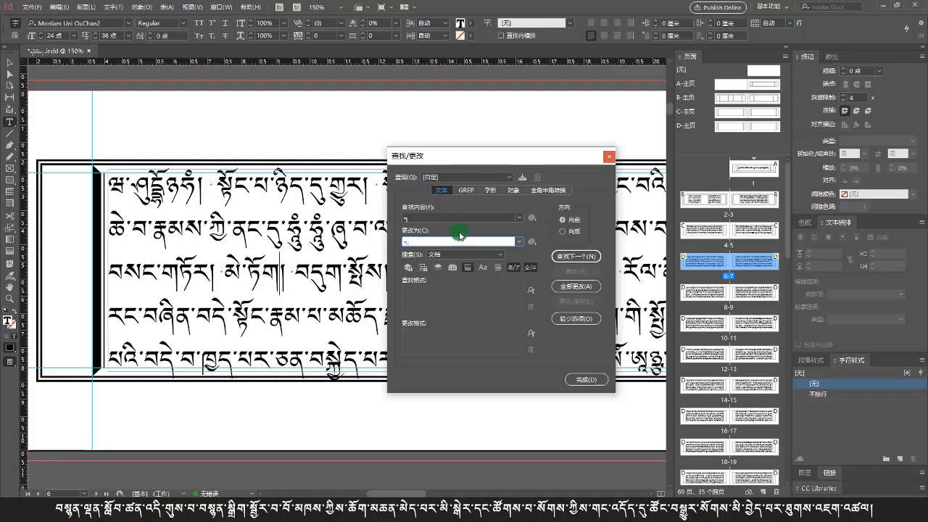
pyautogui.click(572, 257)
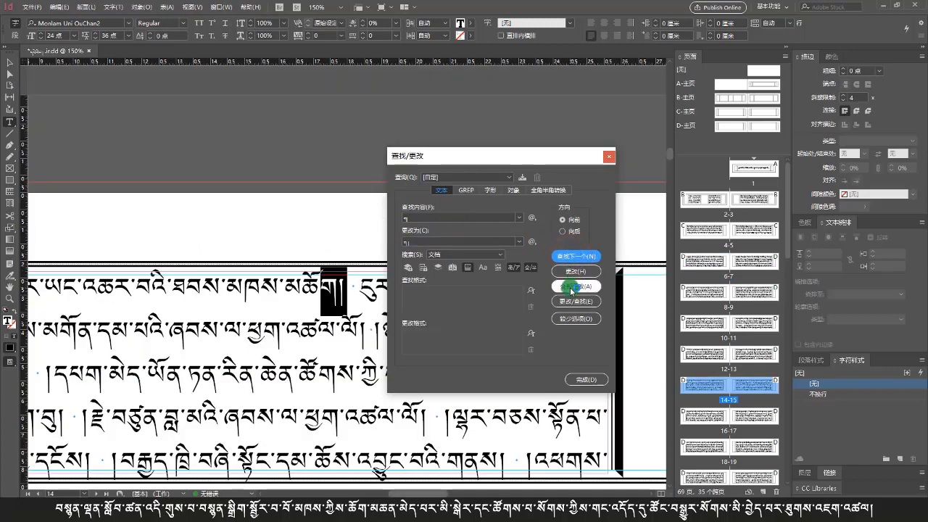
pyautogui.click(572, 287)
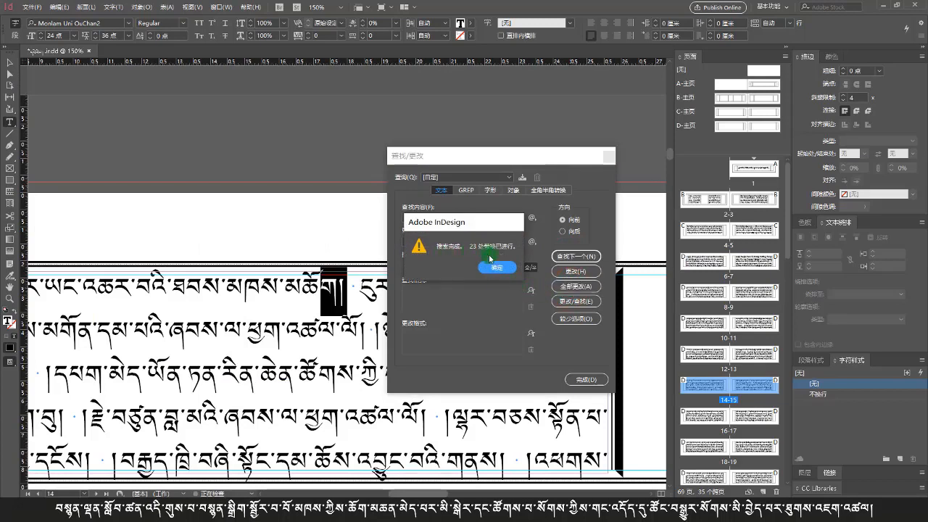
pyautogui.click(496, 268)
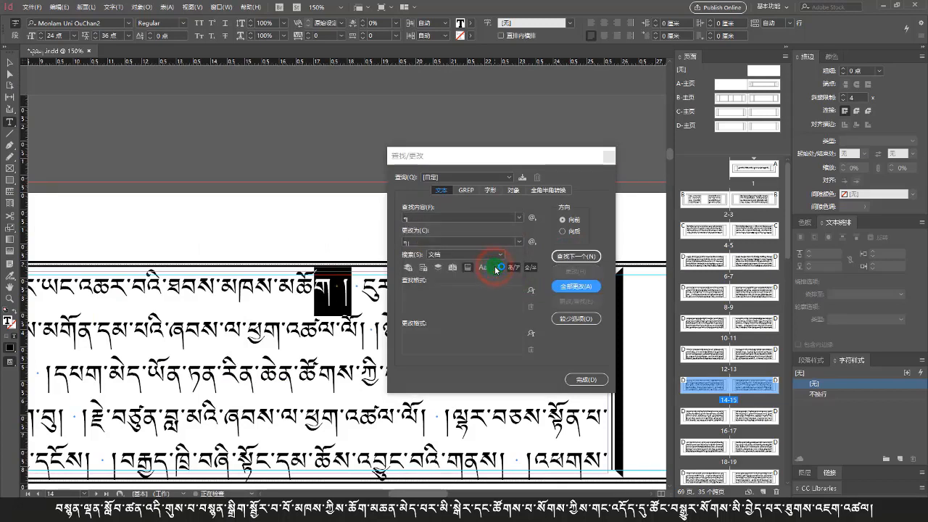
# Re-enter the find and replacement texts for ག followed by a space and shad (ག །), and change all in the document.
pyautogui.click(346, 295)
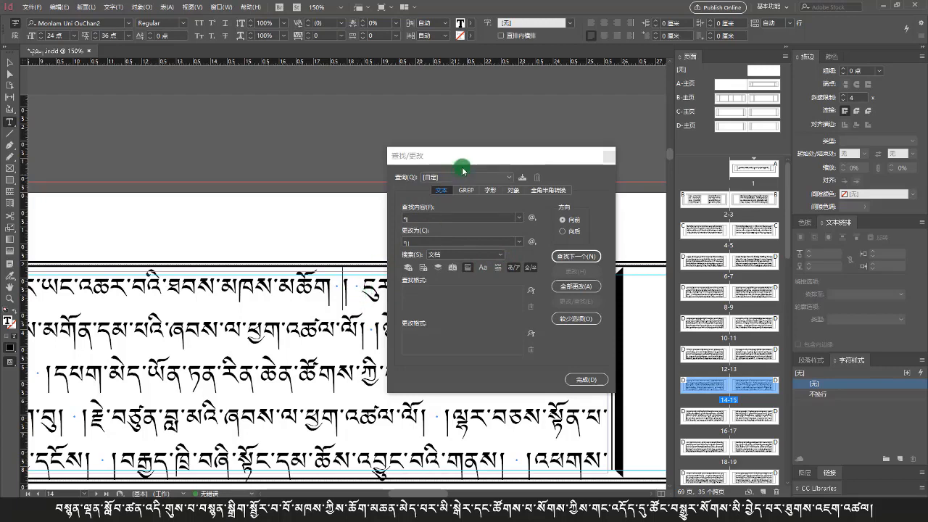
pyautogui.moveTo(464, 154); pyautogui.dragTo(542, 115)
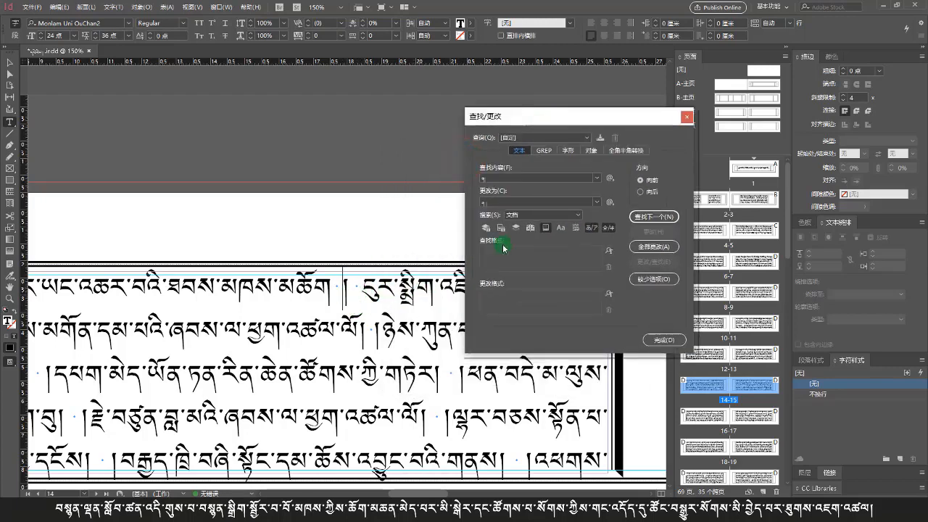
pyautogui.click(492, 203)
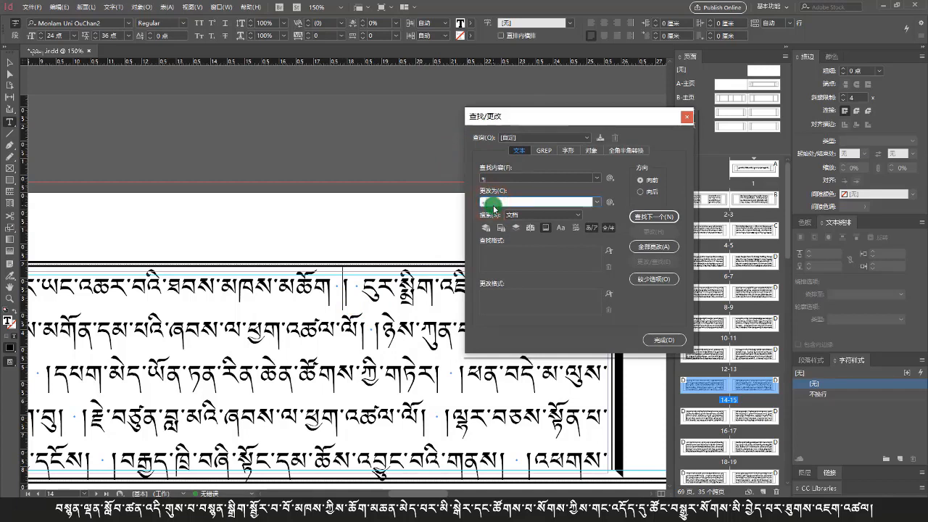
pyautogui.doubleClick(499, 178)
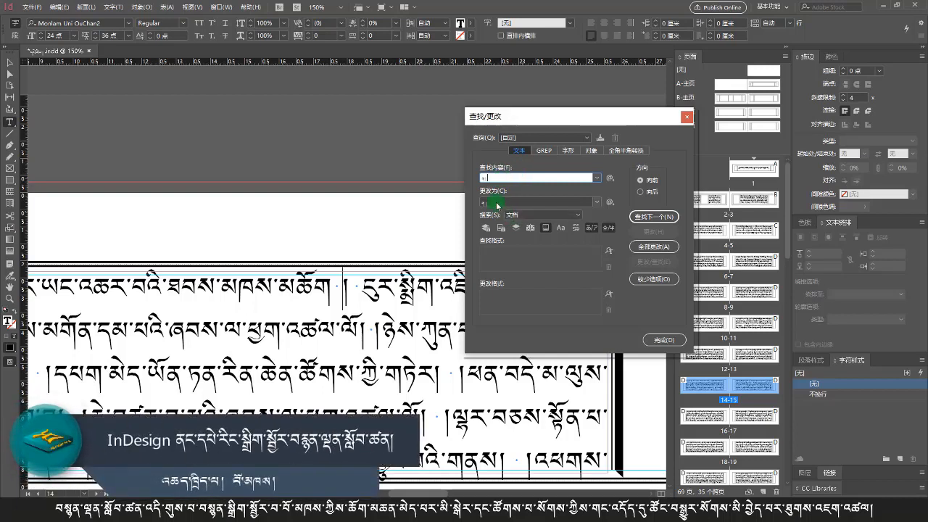
pyautogui.click(493, 200)
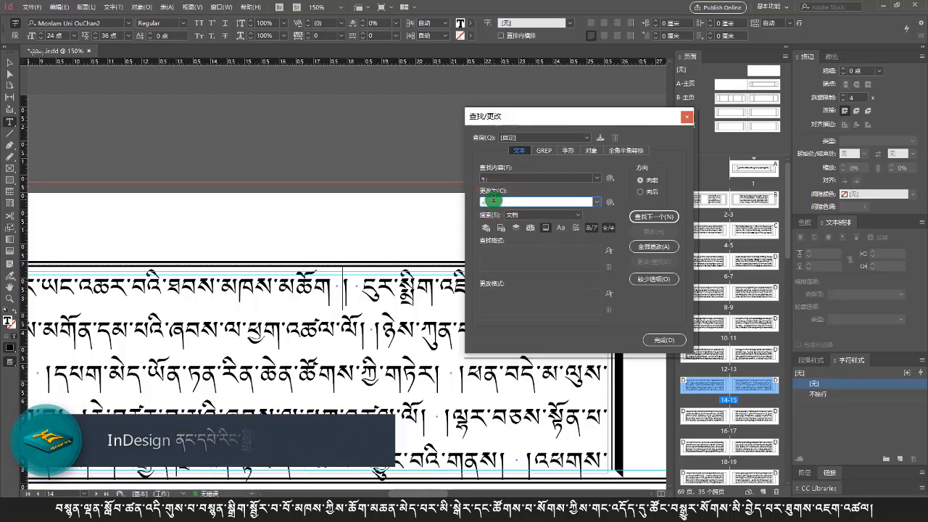
pyautogui.click(509, 202)
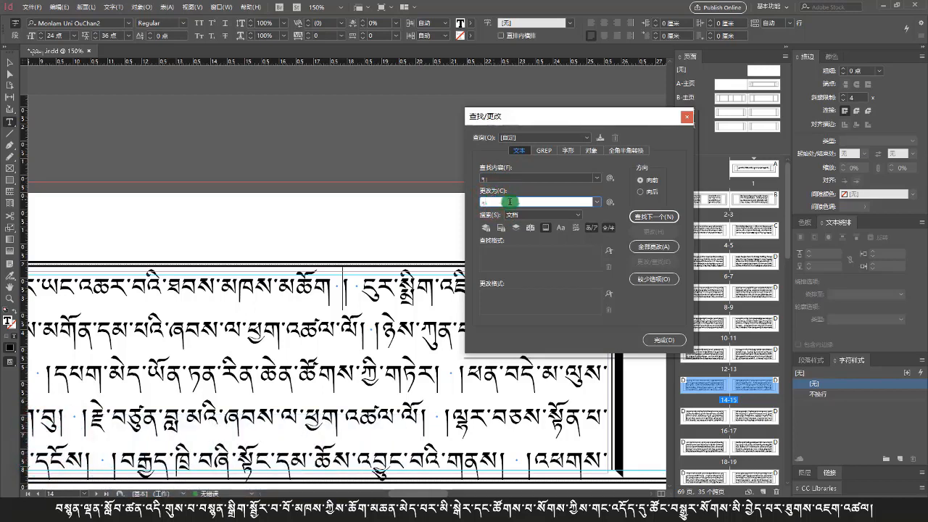
pyautogui.click(653, 217)
pyautogui.click(645, 248)
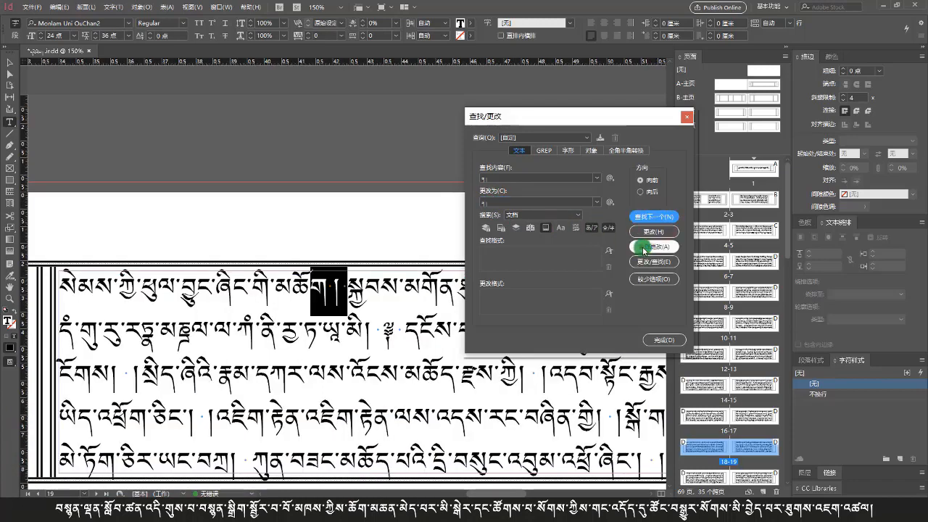
pyautogui.click(501, 267)
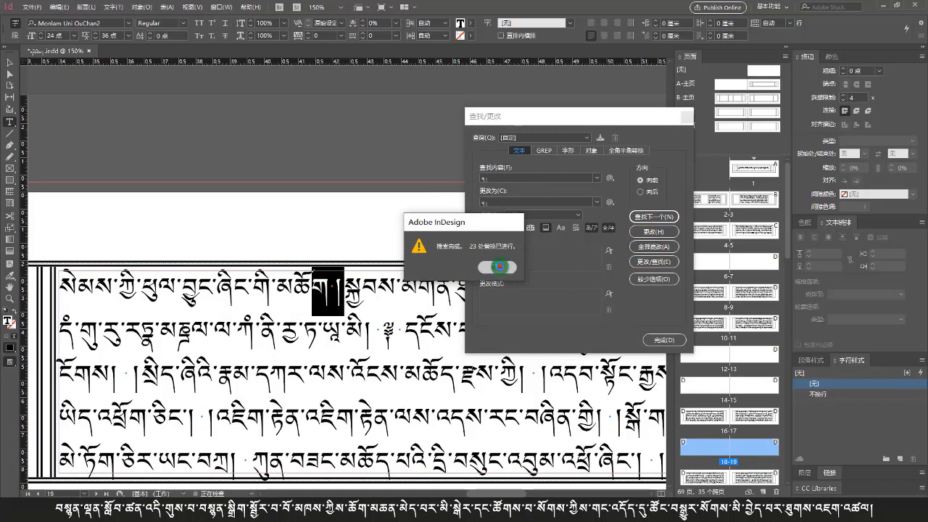
pyautogui.click(399, 338)
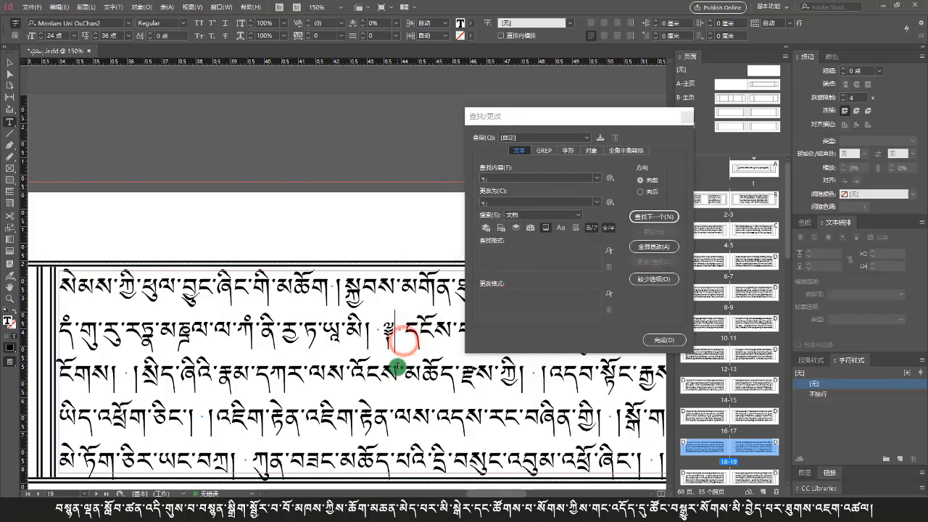
pyautogui.hotkey('ctrl', '1')
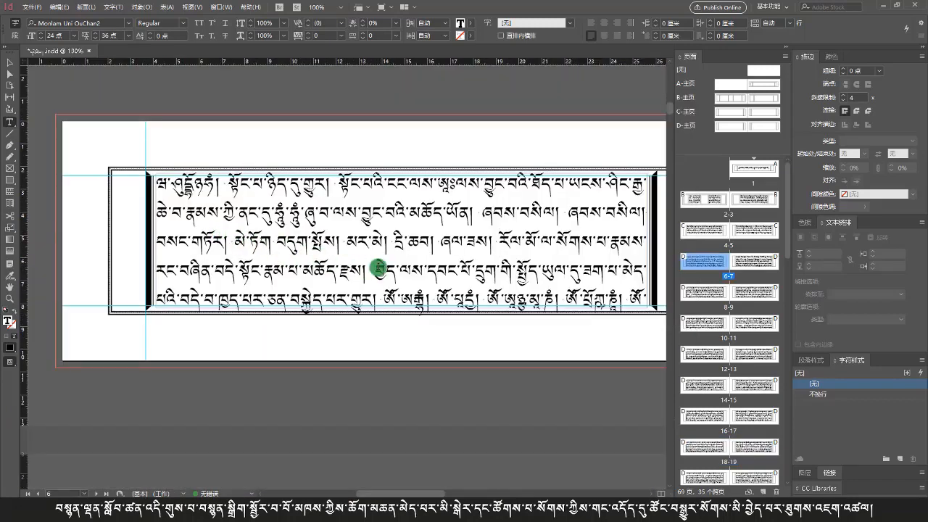
# Set the leading in the basic character formats of the 内文01 paragraph style to 33 pt and apply the change.
pyautogui.scroll(1, 289, 324)
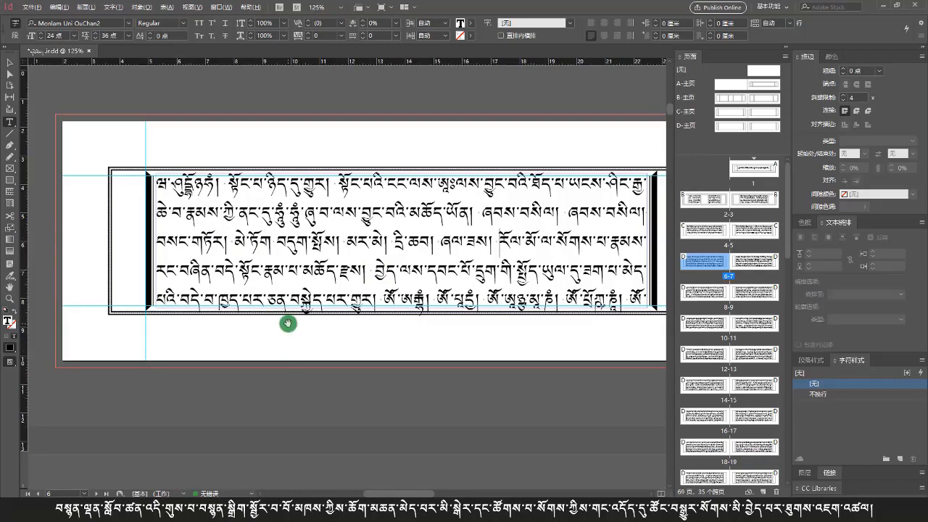
pyautogui.click(198, 286)
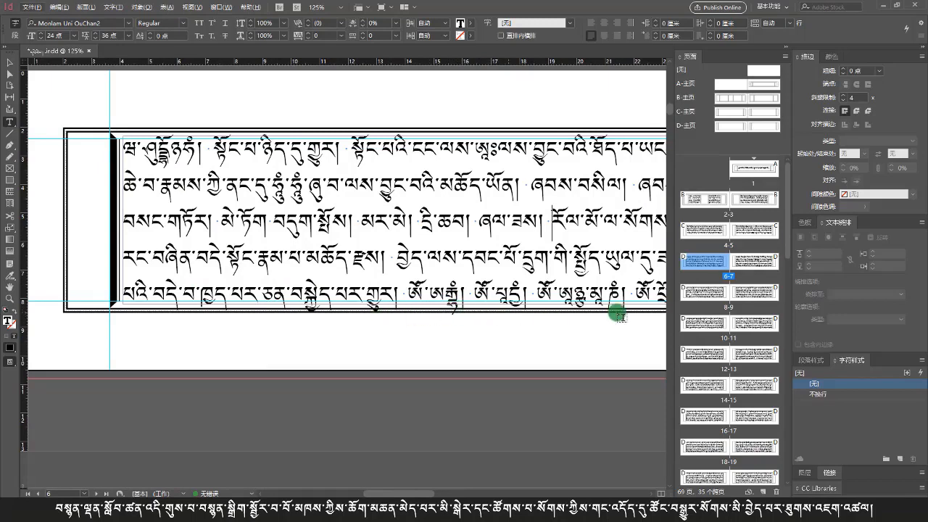
pyautogui.click(817, 360)
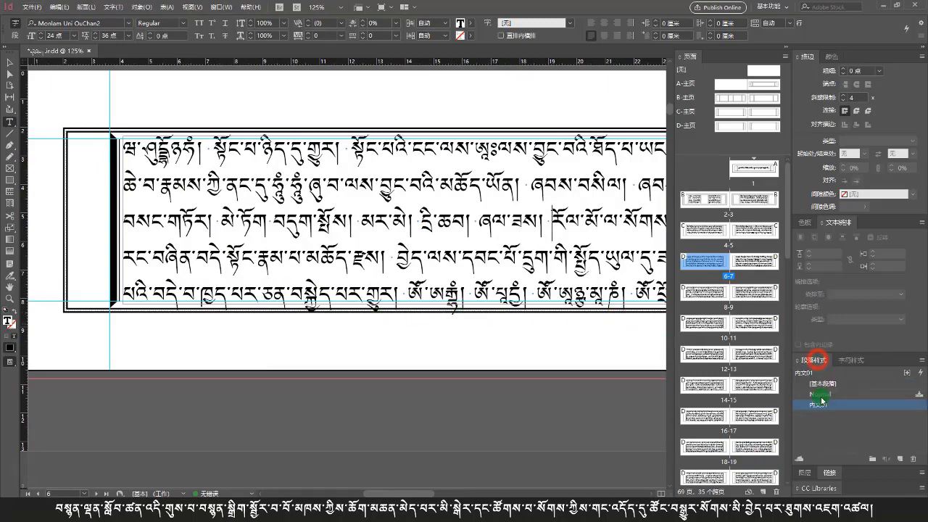
pyautogui.doubleClick(812, 408)
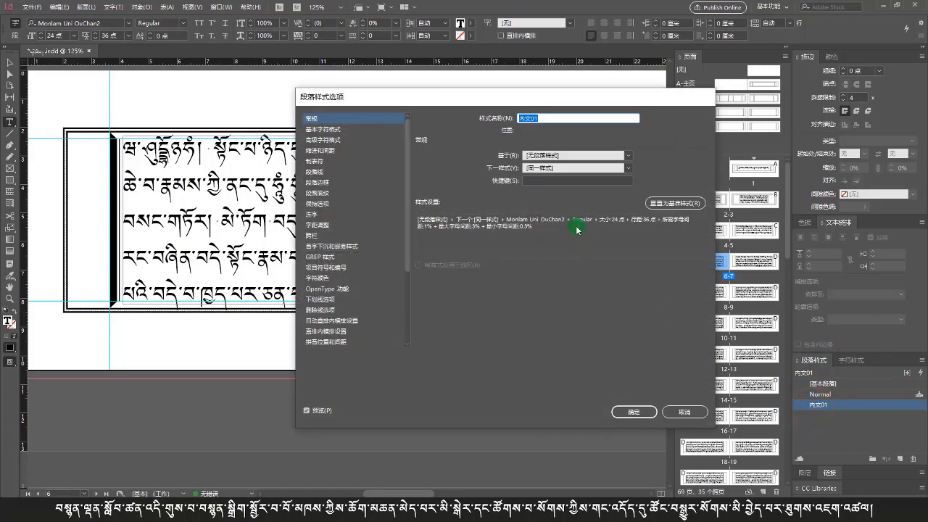
pyautogui.moveTo(422, 83); pyautogui.dragTo(432, 98)
pyautogui.moveTo(533, 97); pyautogui.dragTo(749, 127)
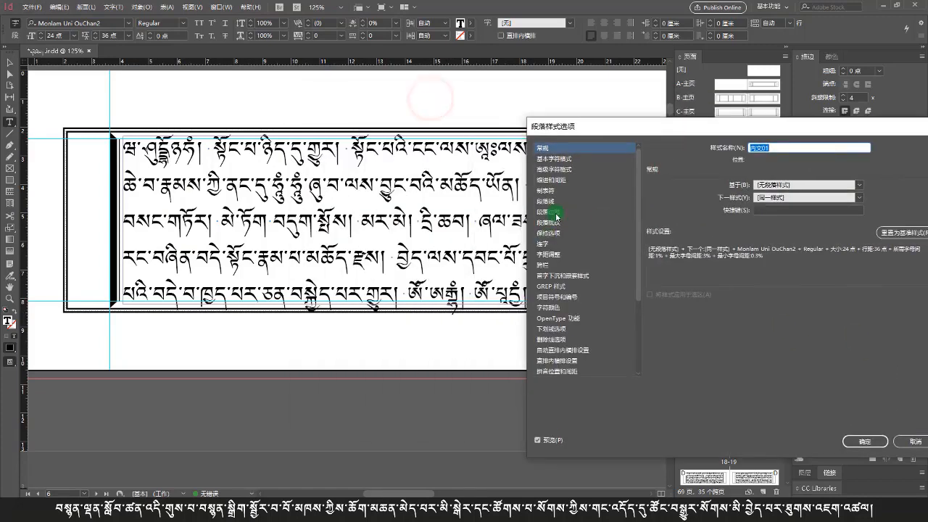
pyautogui.click(558, 159)
pyautogui.click(812, 216)
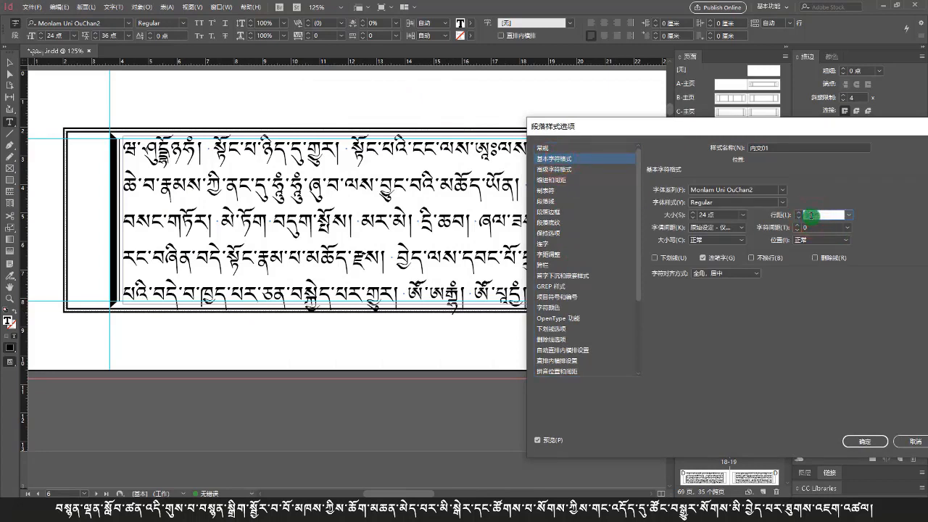
pyautogui.write('33')
pyautogui.press('Return')
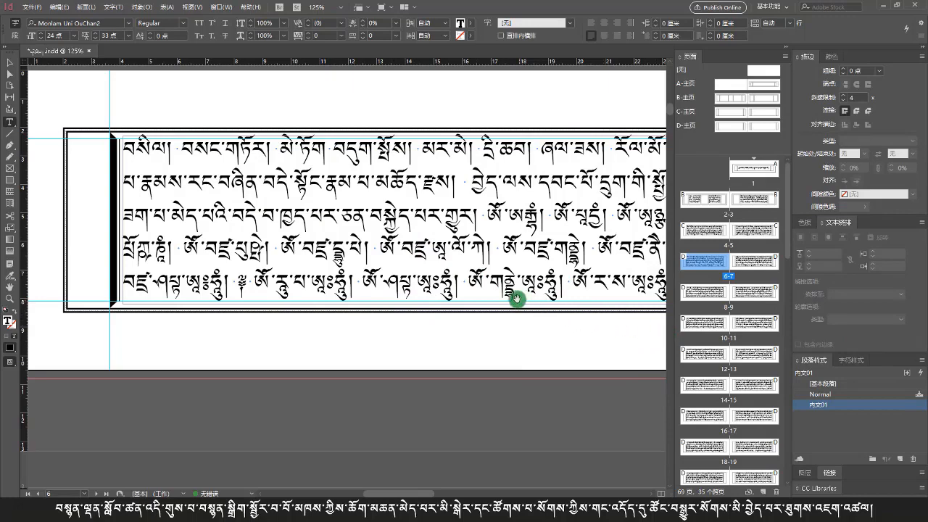
pyautogui.hotkey('ctrl', '-')
pyautogui.scroll(-1, 513, 293)
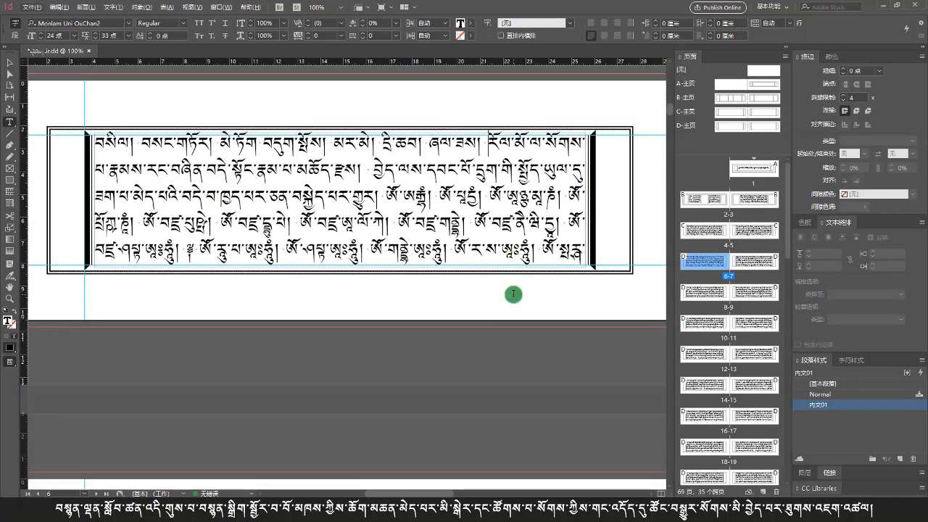
pyautogui.scroll(-2, 513, 294)
pyautogui.scroll(3, 513, 294)
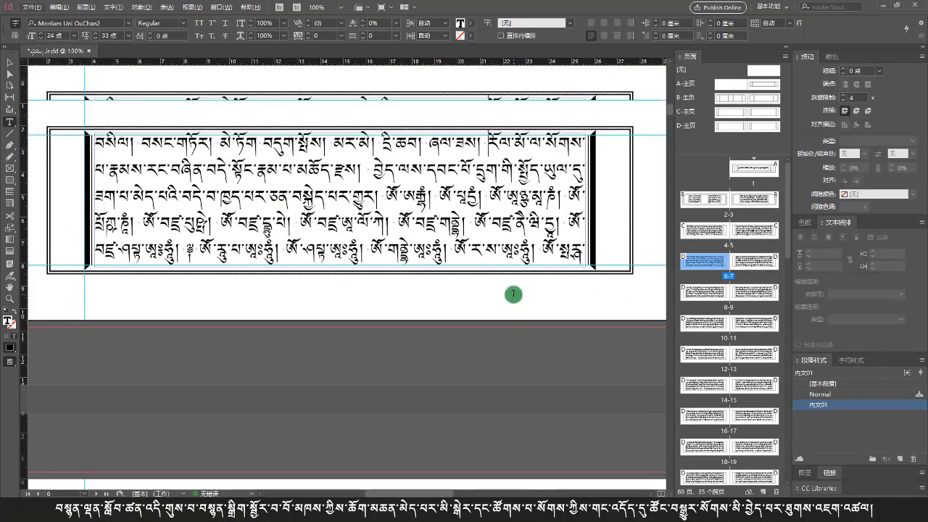